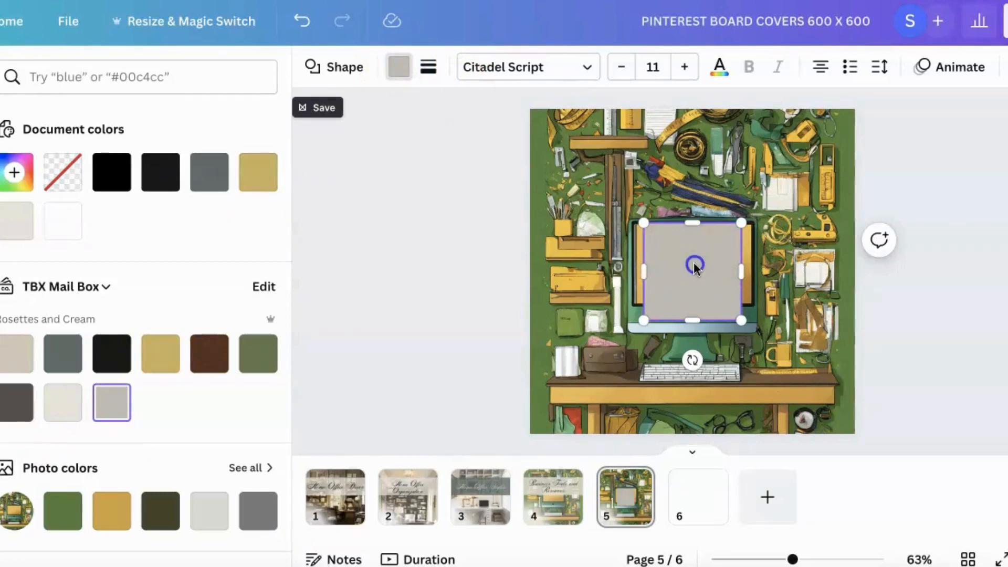
- Stretch the grey square into a full-width band across the upper part of page 5 and make it semi-transparent
left_click_drag(693, 263, 583, 196)
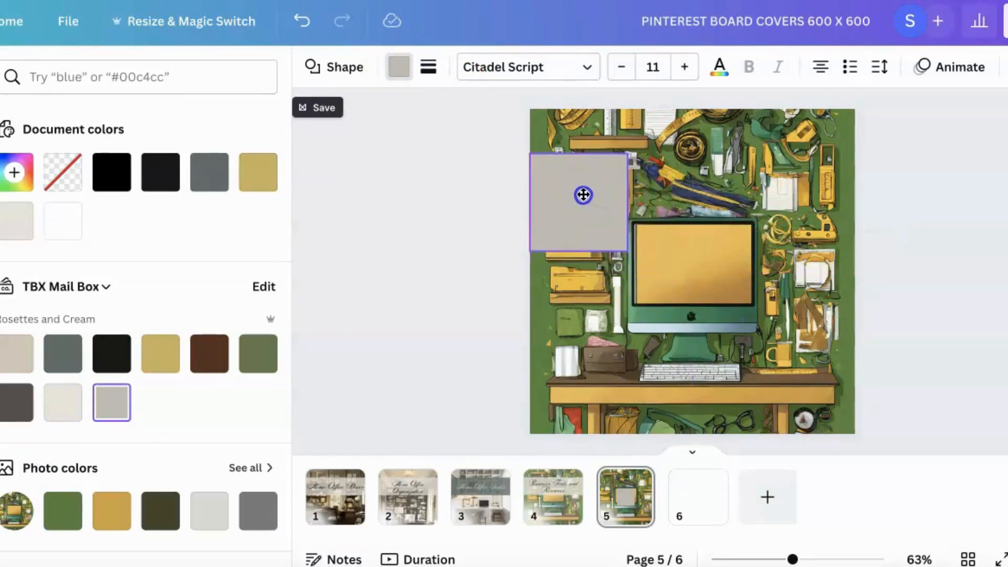
left_click_drag(699, 203, 854, 206)
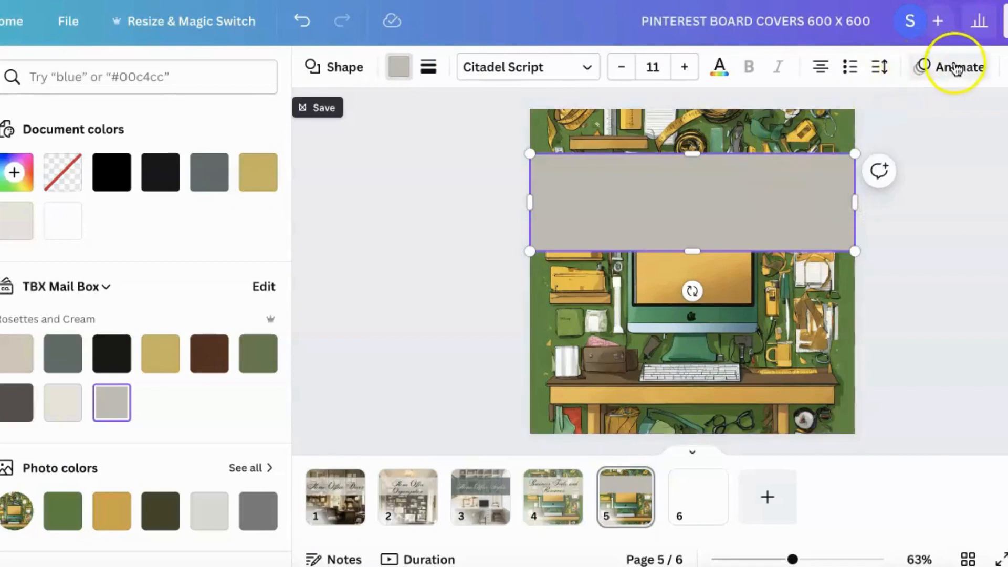
left_click(1000, 66)
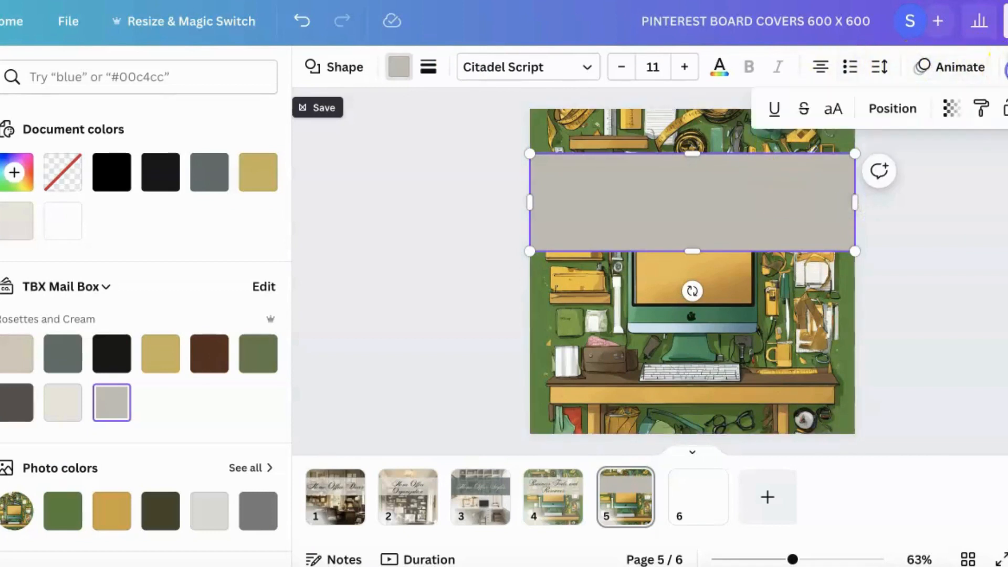
left_click(949, 108)
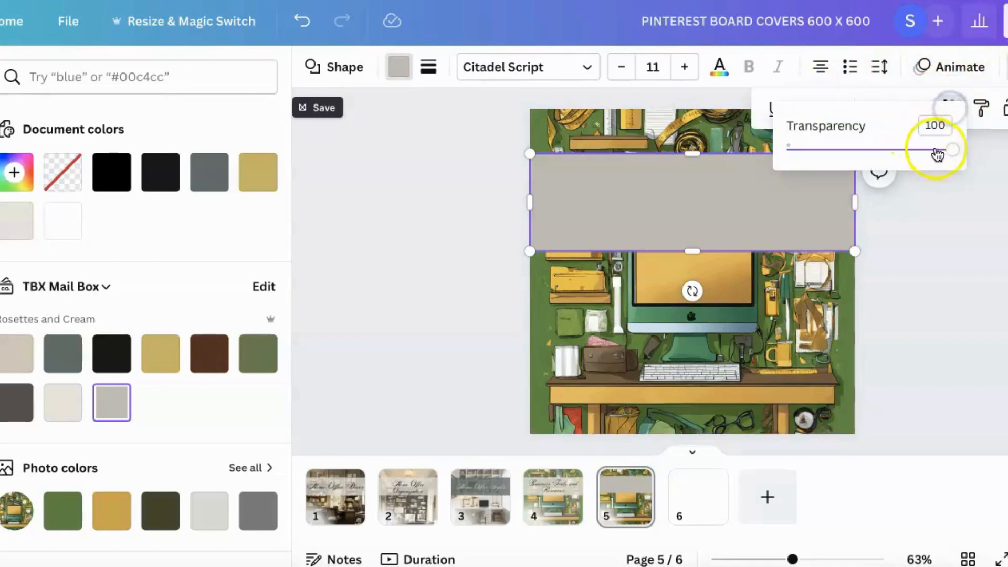
left_click_drag(951, 155, 907, 158)
left_click(911, 248)
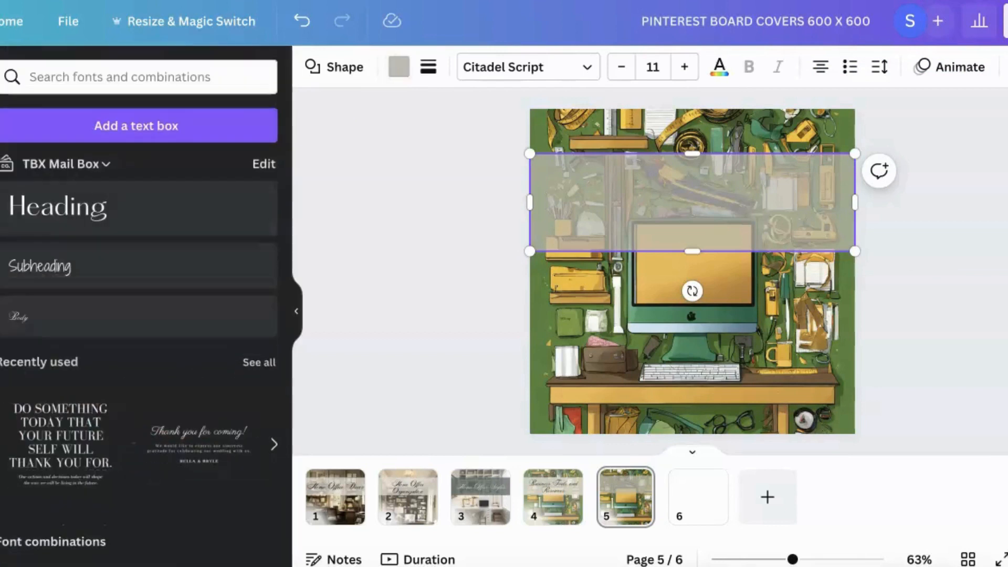
- Add a body text box in Citadel Script and set its font size to 60
left_click(63, 314)
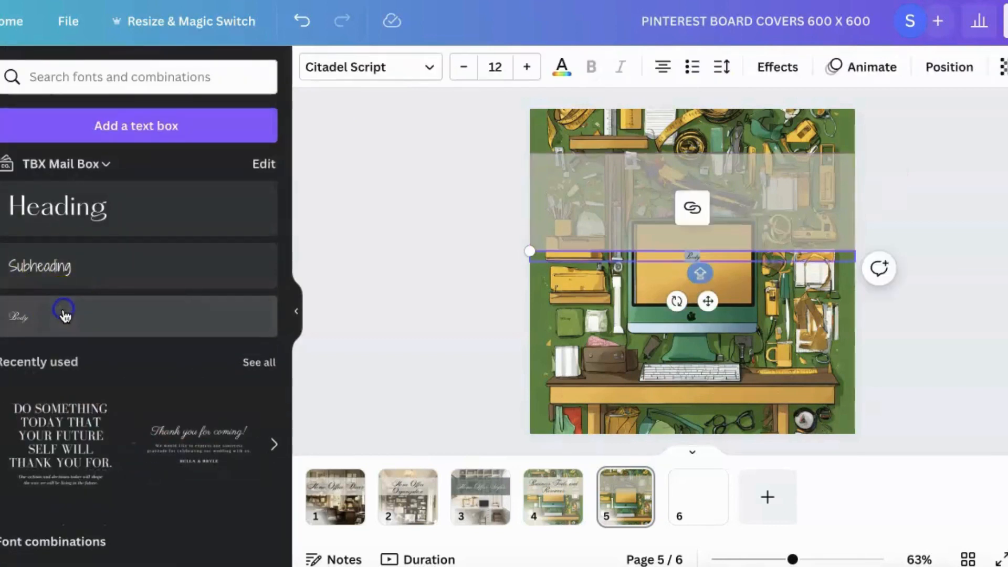
left_click(526, 66)
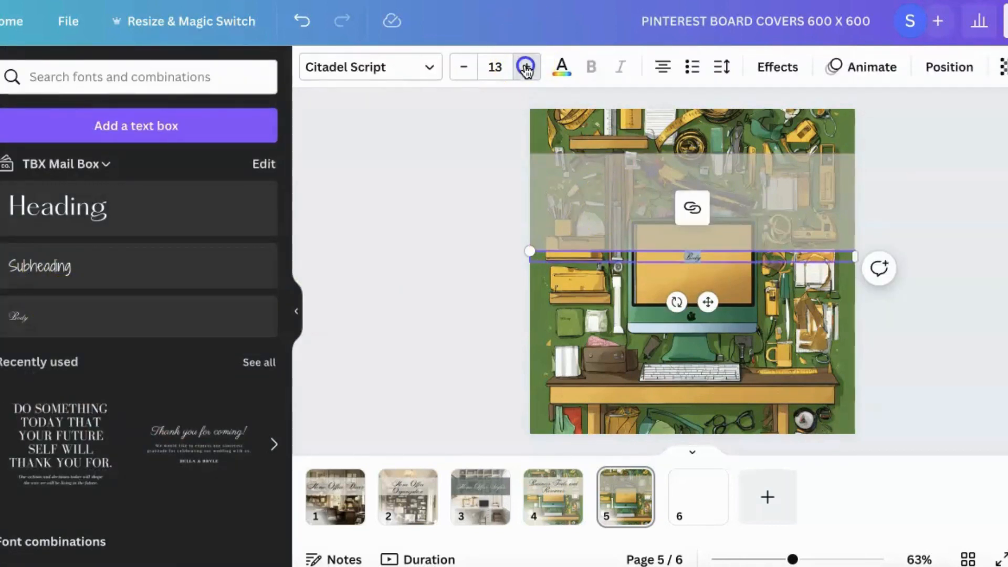
left_click(527, 67)
left_click(526, 67)
left_click(527, 67)
left_click(527, 66)
left_click(526, 67)
left_click(527, 67)
left_click(526, 66)
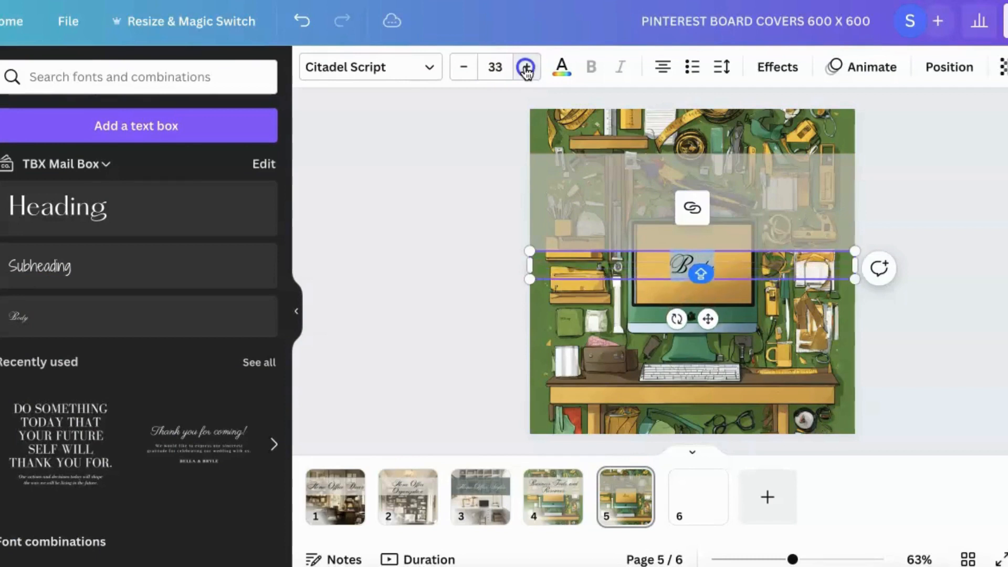
left_click(527, 67)
left_click(527, 67)
left_click(526, 67)
left_click(527, 67)
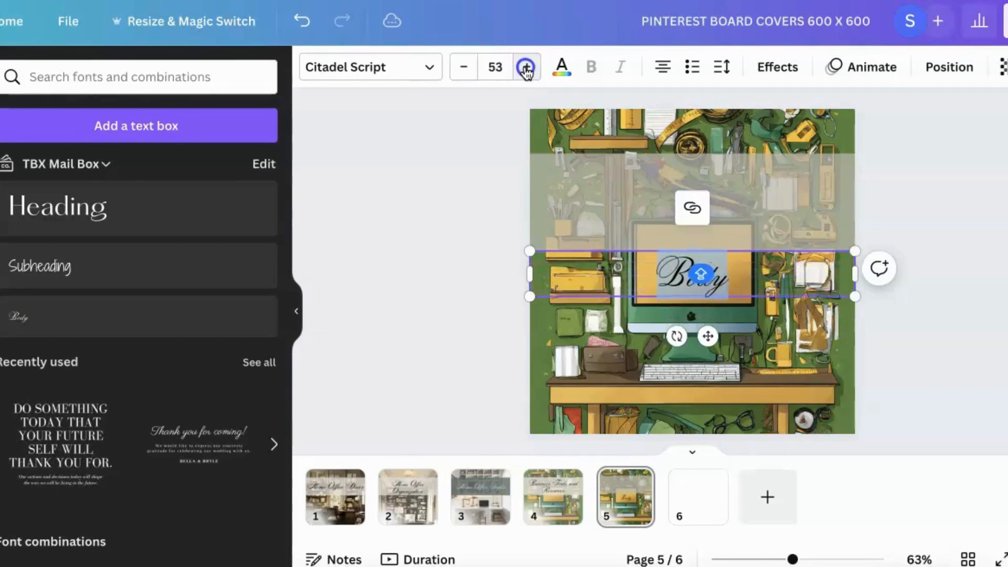
left_click(526, 66)
left_click(527, 66)
- Replace the placeholder text with "Business Tools and Resources"
double_click(725, 284)
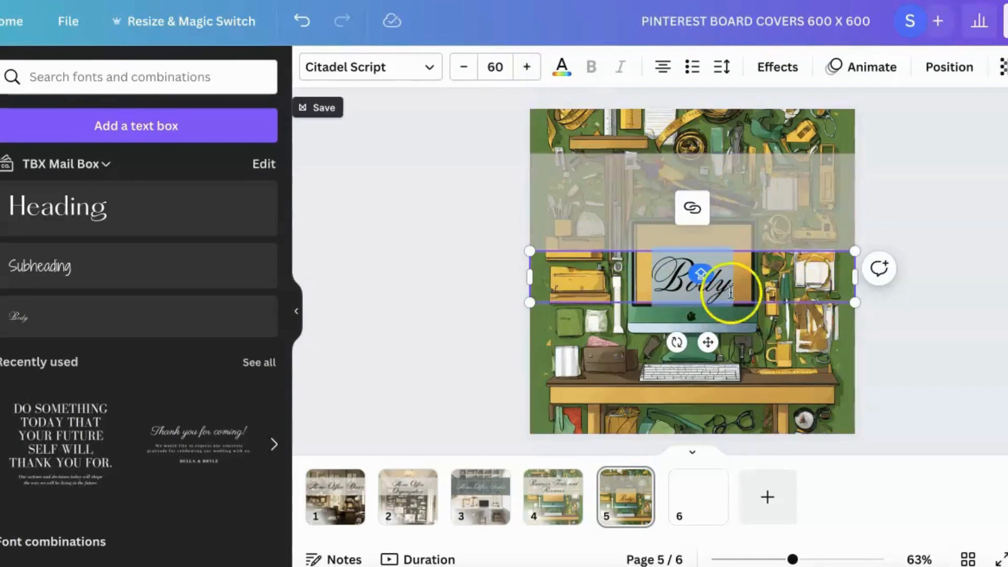
left_click(726, 284)
left_click_drag(724, 285, 682, 287)
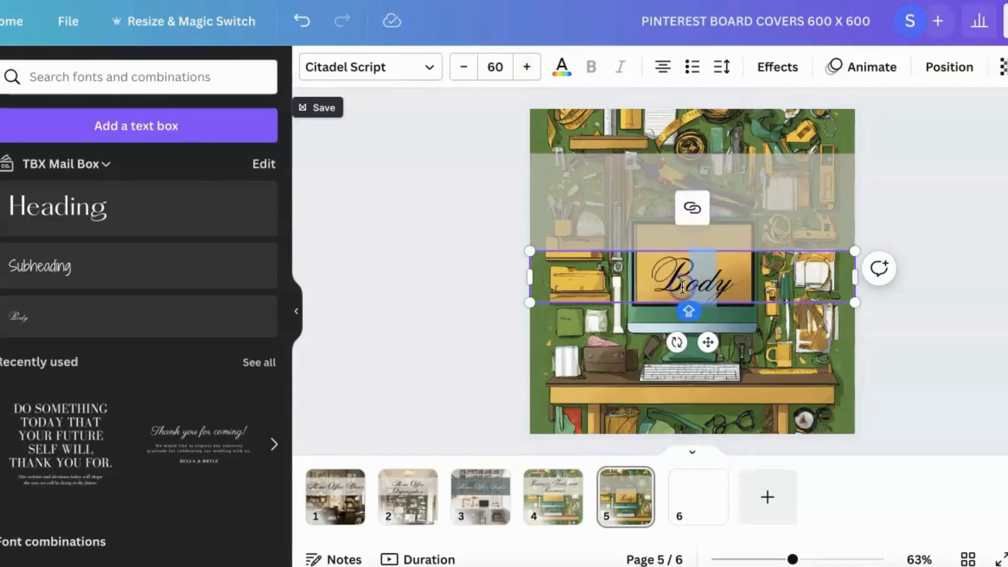
type("US")
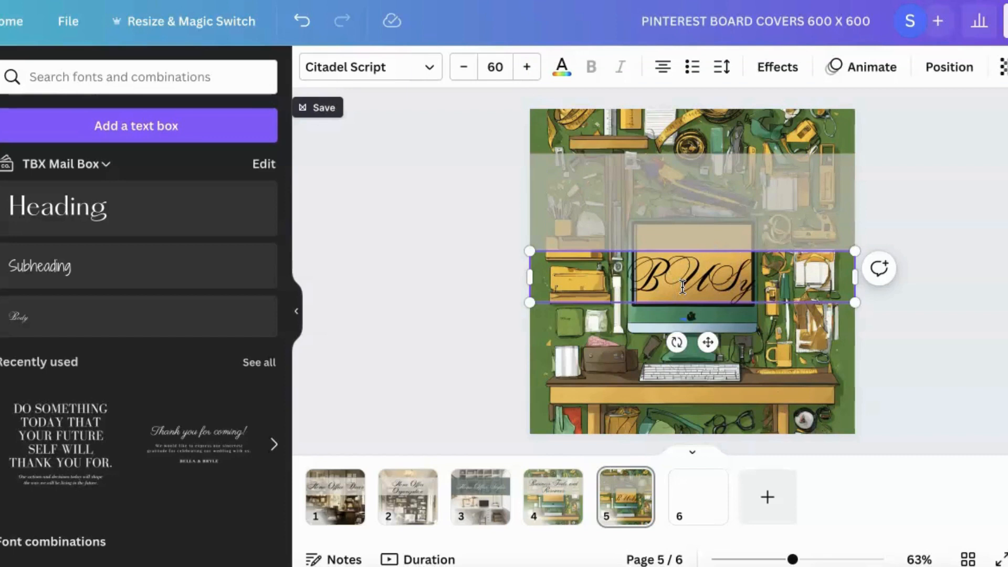
key("BackSpace")
key("BackSpace")
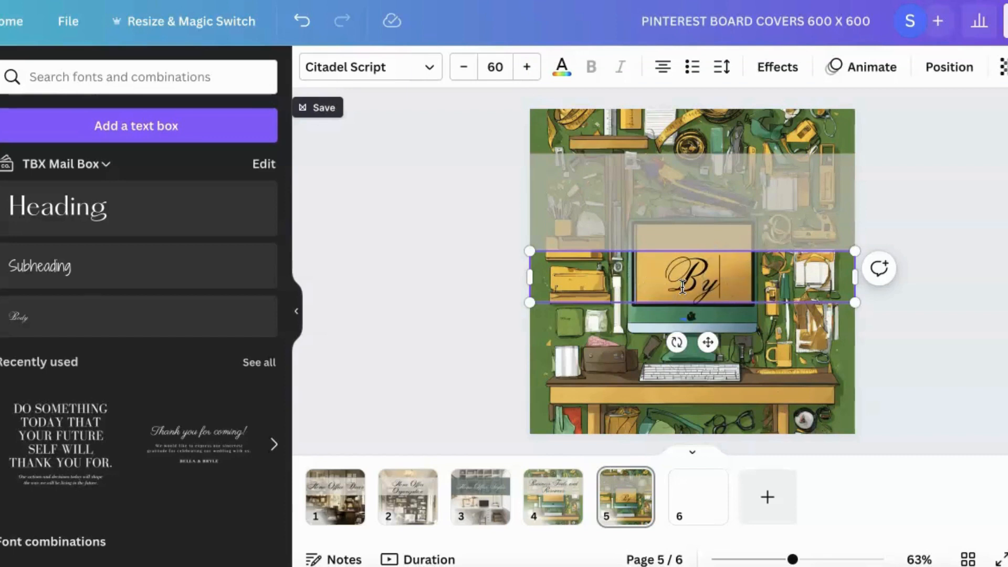
key("BackSpace")
type("usine")
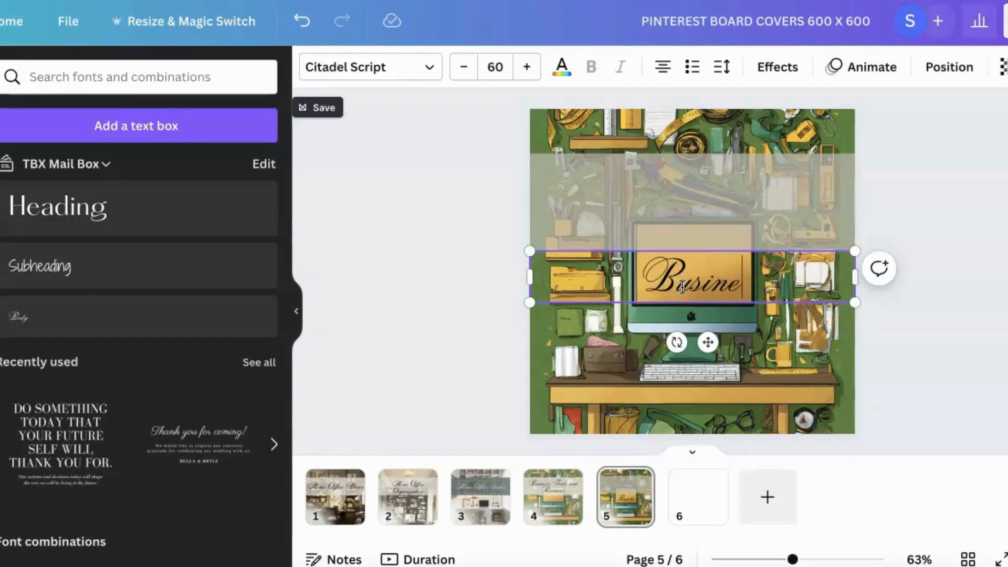
type("ss Too")
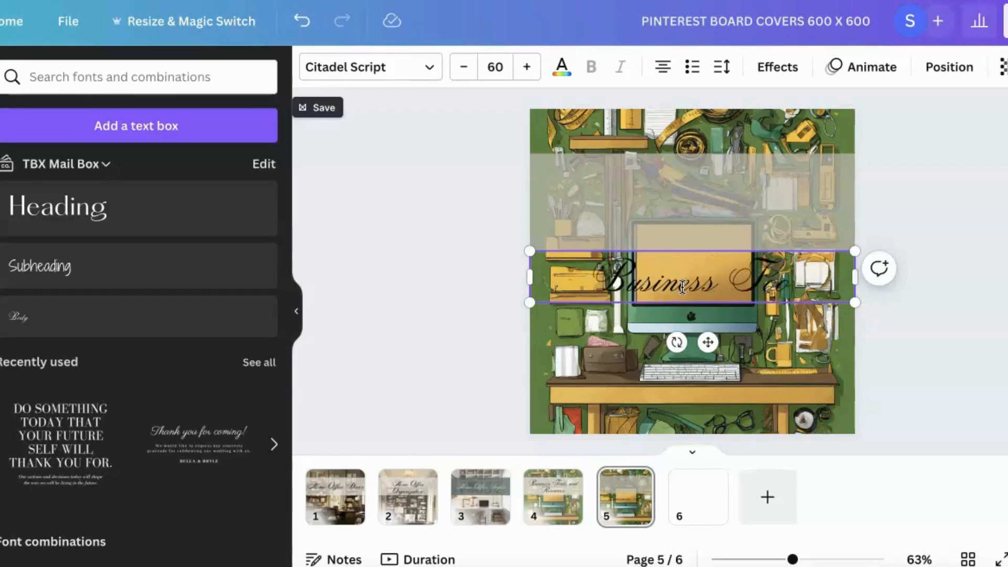
type("ls")
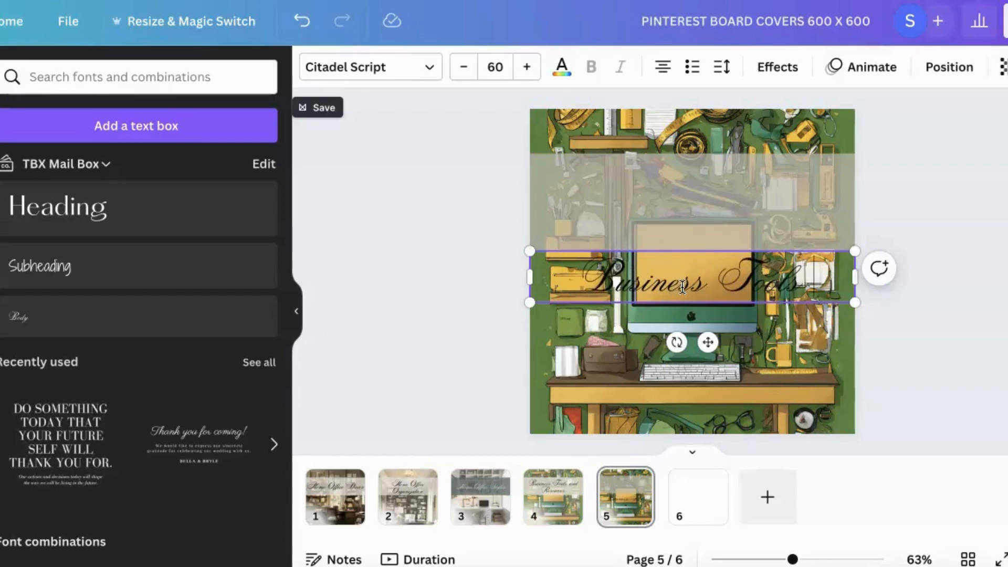
type(" and Reso")
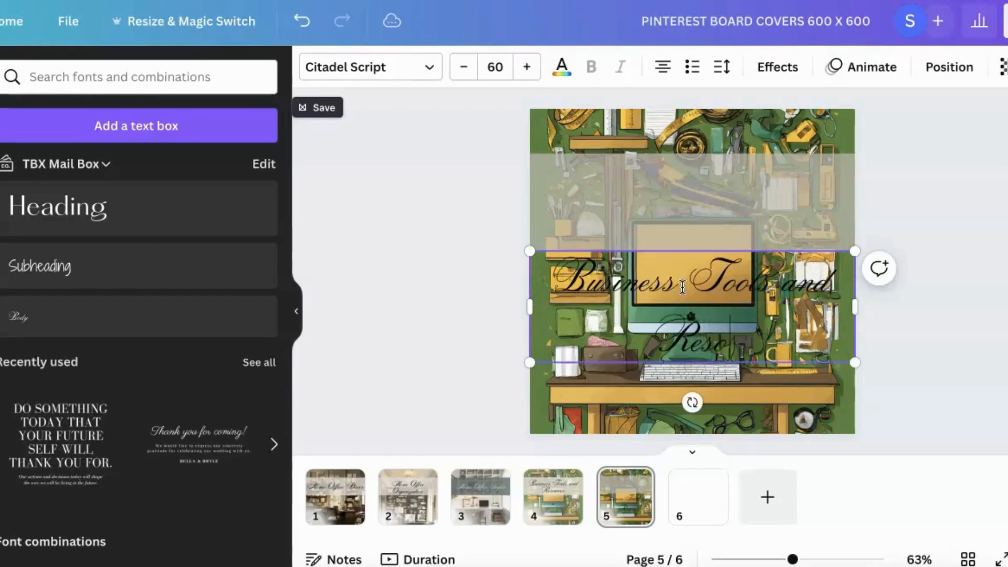
type("urces")
left_click(759, 321)
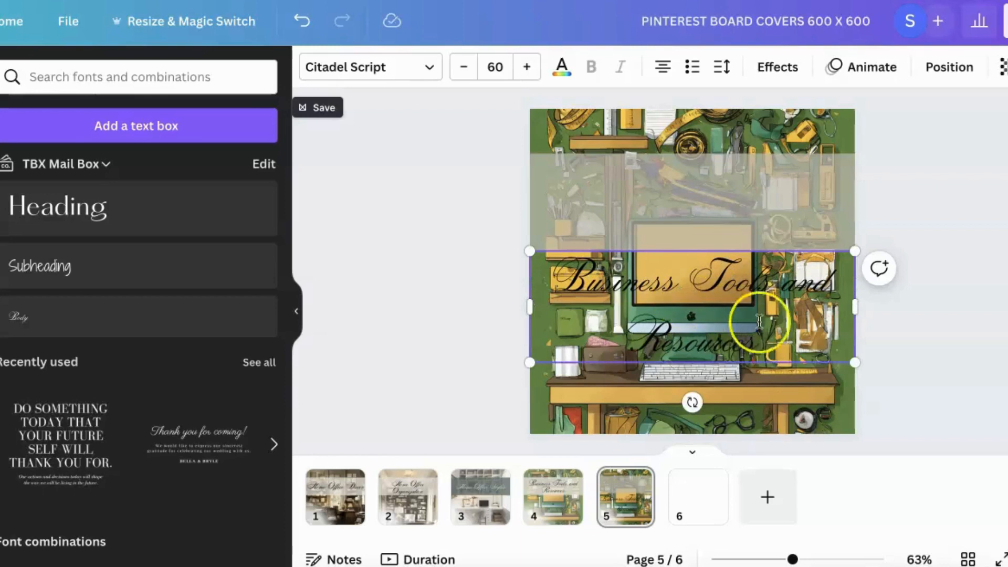
- Move the title text up onto the semi-transparent grey band
left_click(939, 331)
left_click(743, 338)
left_click_drag(739, 338, 732, 241)
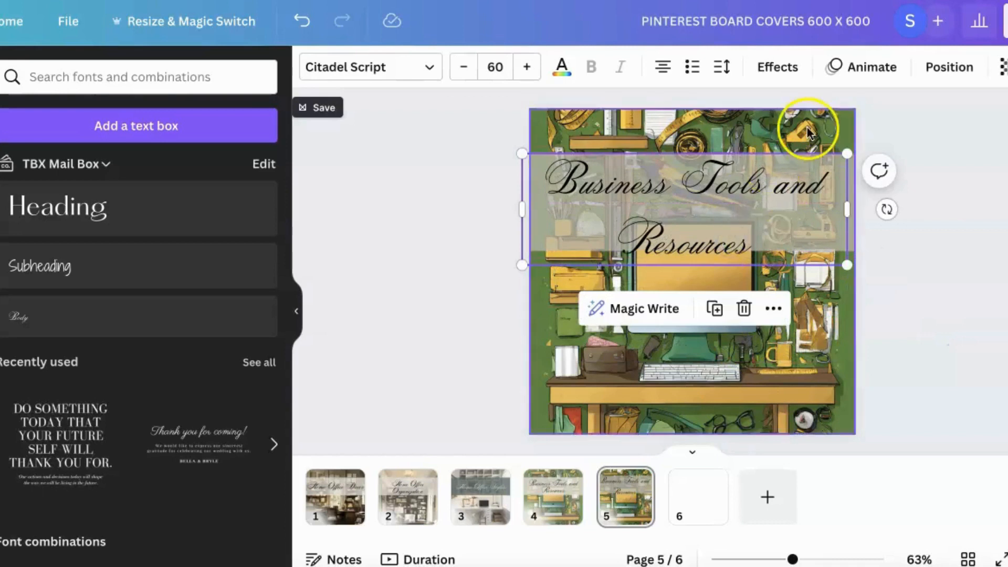
- Tighten the title's line spacing so both lines fit the band, and centre the title horizontally on the page
left_click(722, 67)
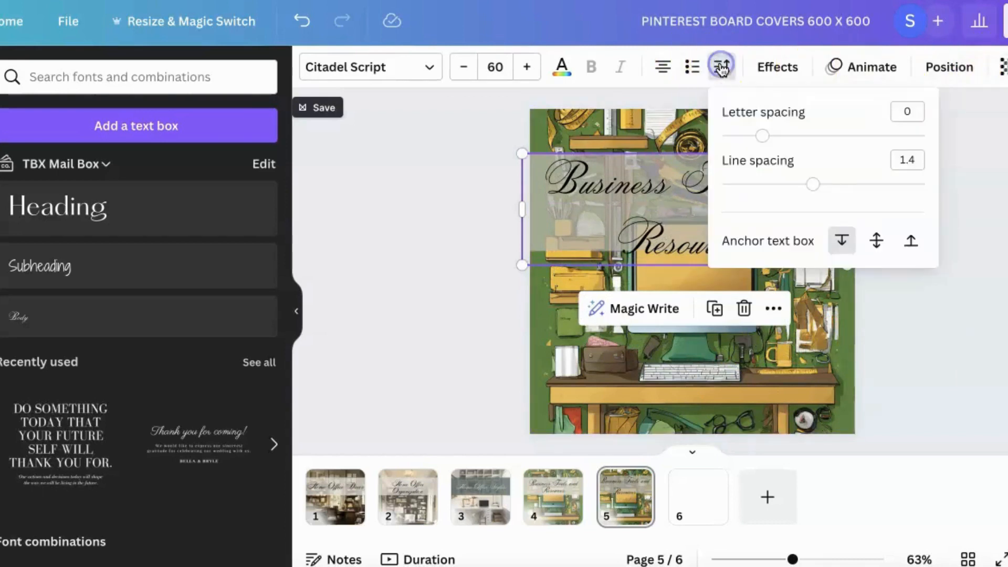
left_click_drag(811, 185, 778, 186)
left_click(799, 220)
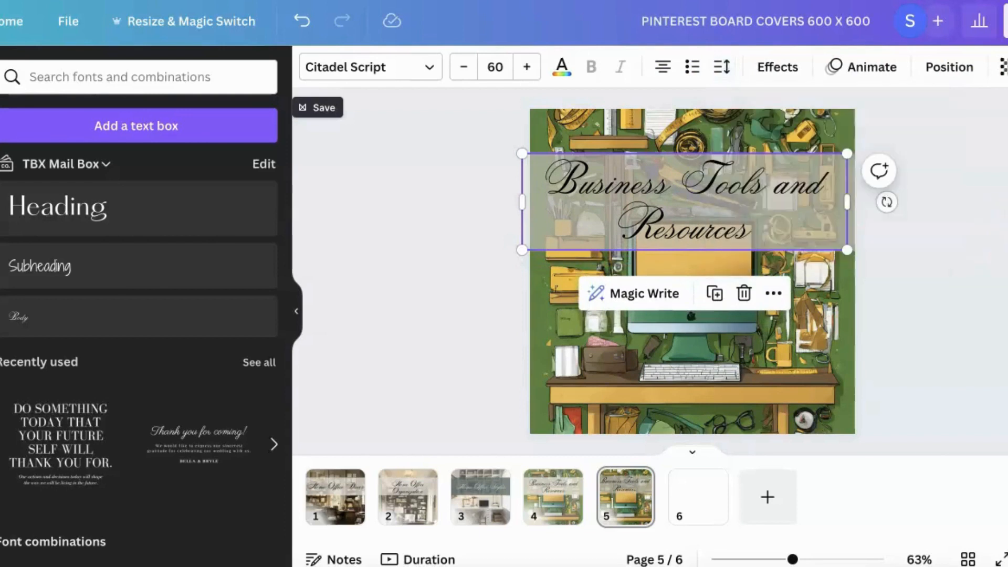
left_click_drag(799, 219, 803, 217)
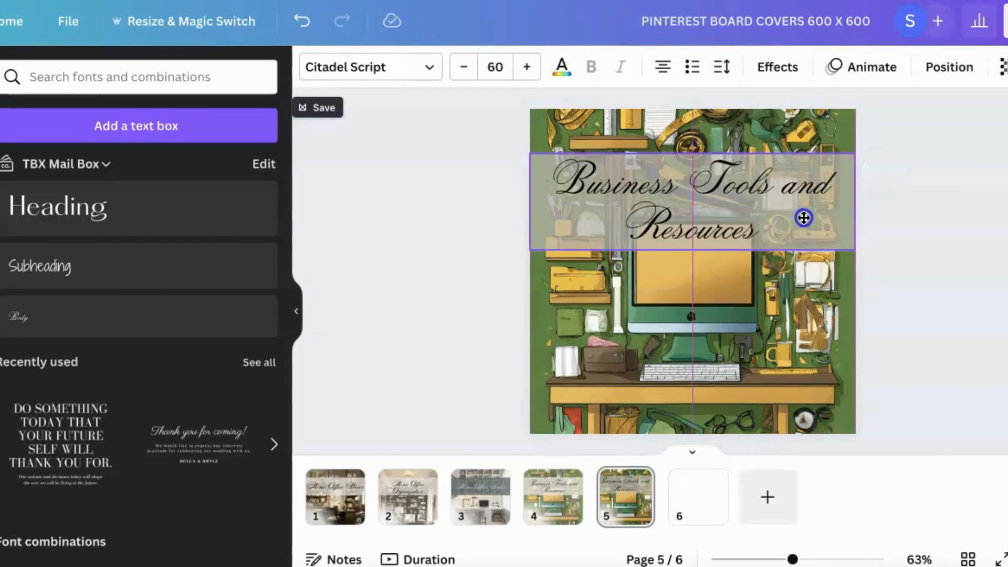
left_click(997, 247)
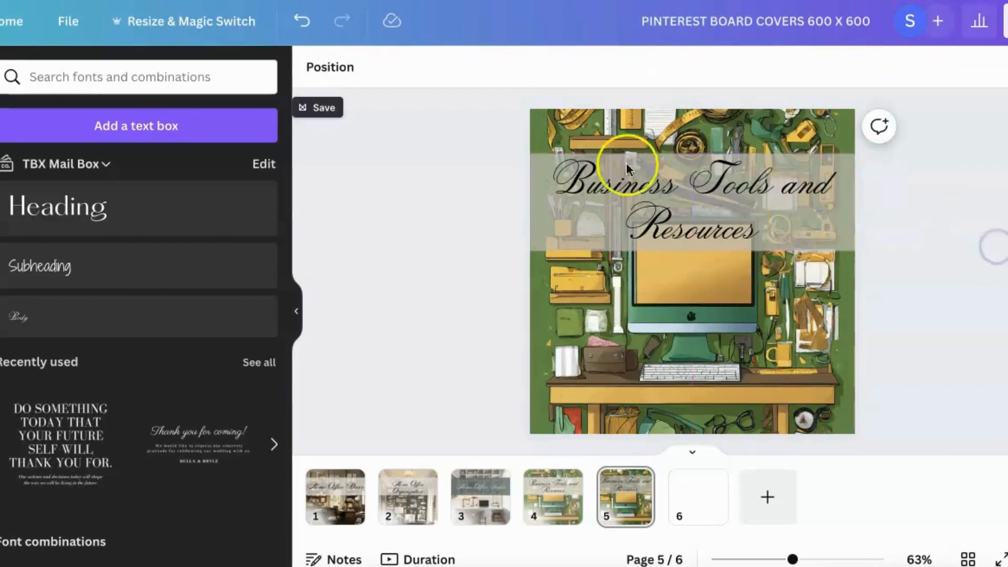
left_click(383, 200)
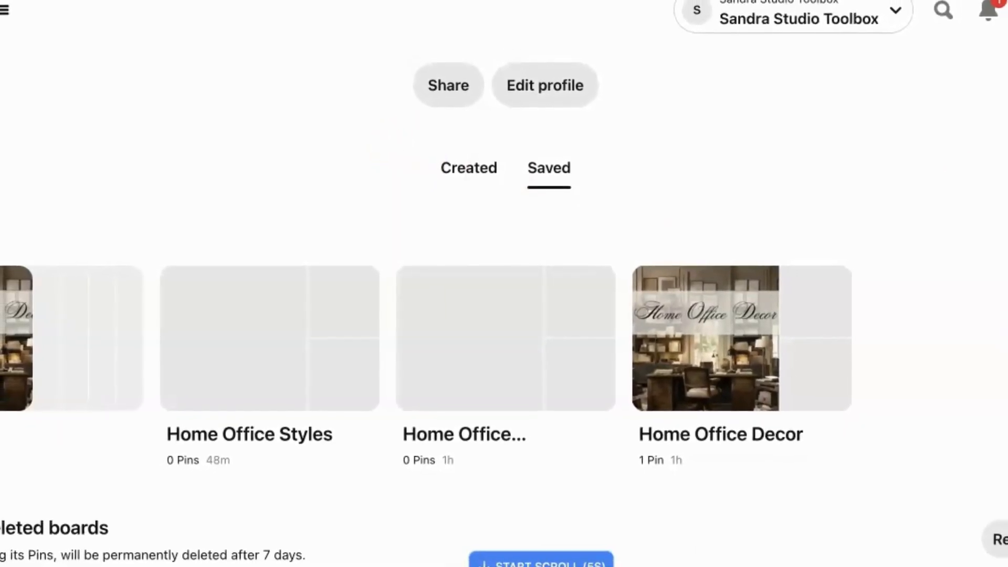
- Switch to Pinterest, start a new Pin and upload the image Home office (4).png
left_click(1007, 231)
left_click(1003, 234)
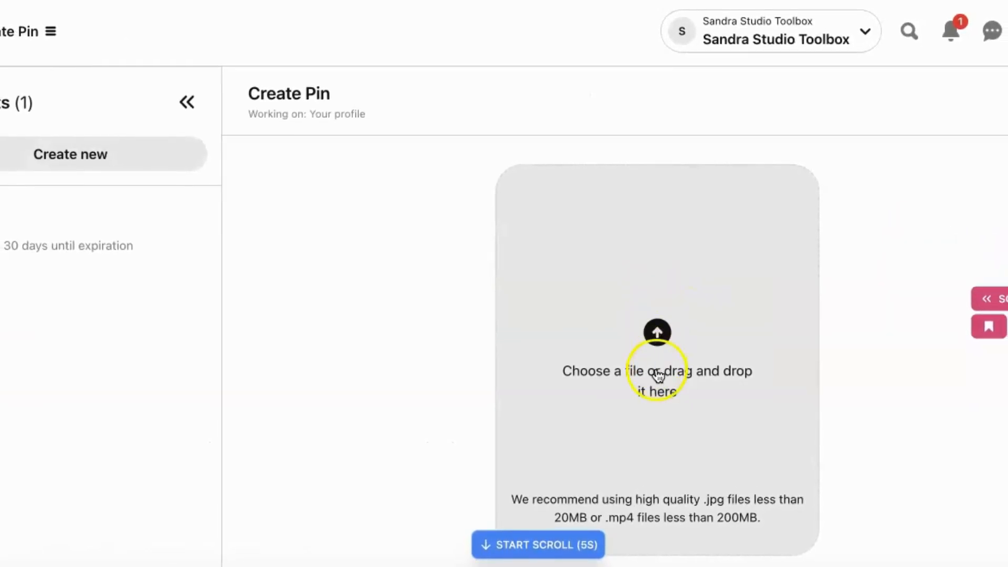
left_click(657, 373)
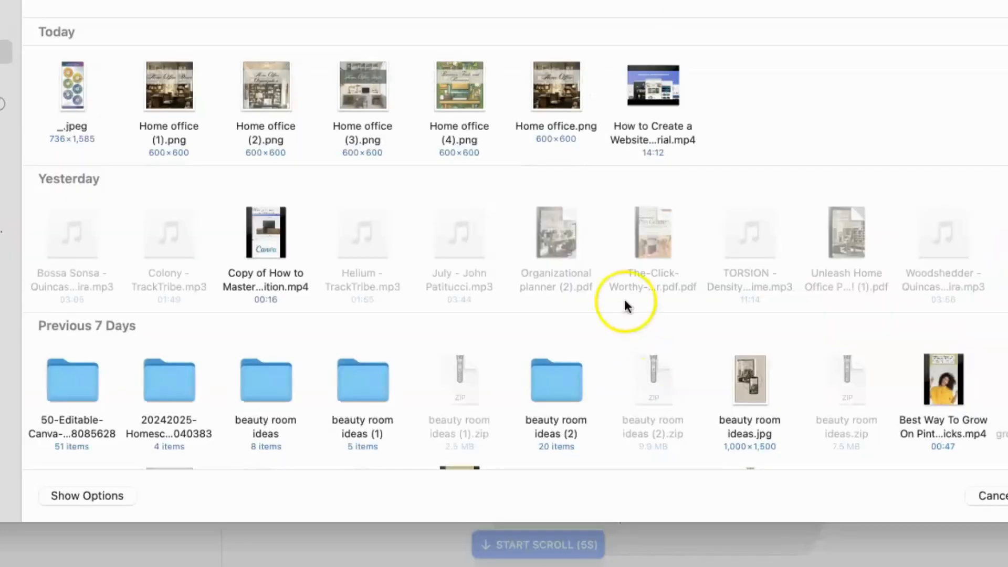
left_click(465, 95)
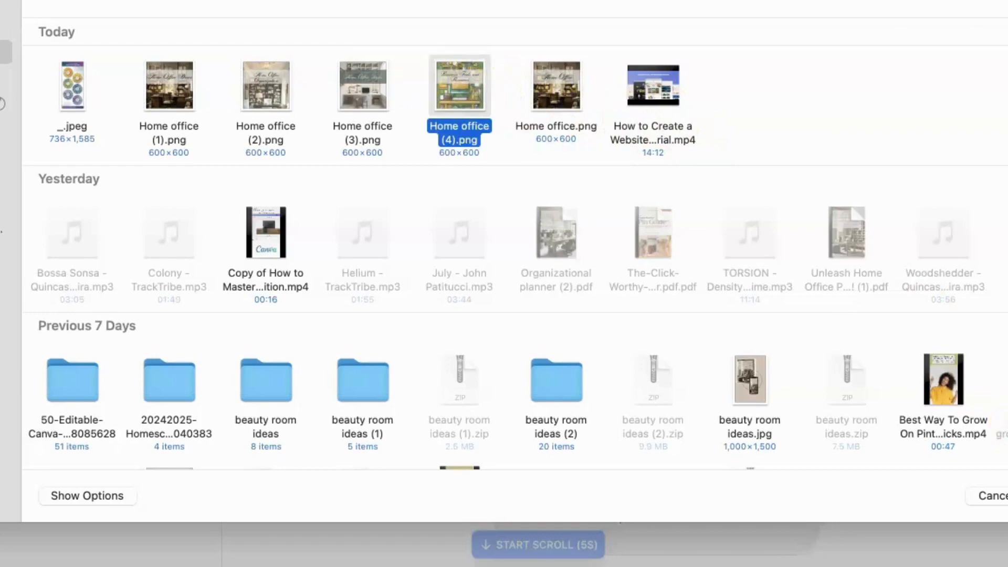
key("Return")
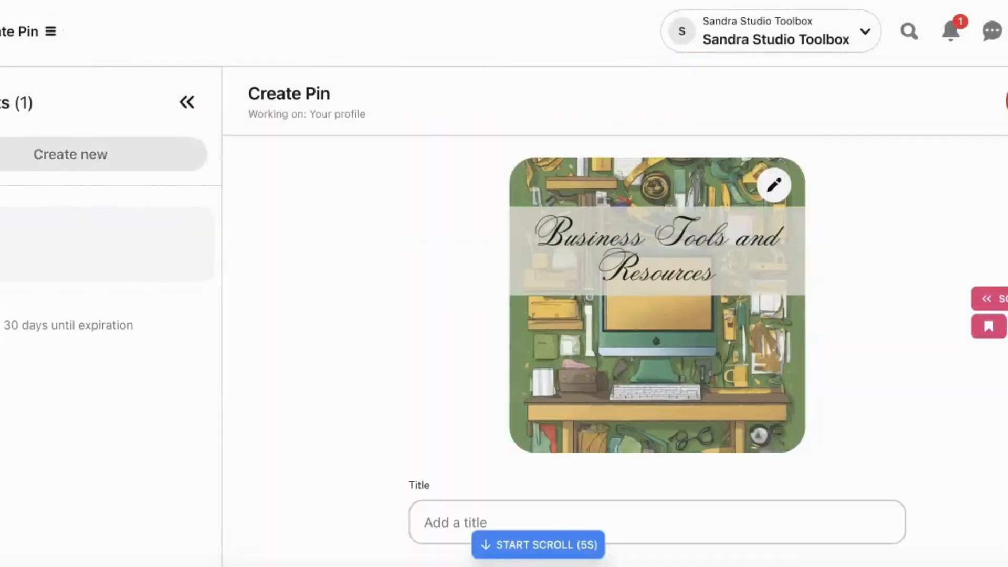
- Give the Pin the title "Business Tool and Resources"
left_click(743, 517)
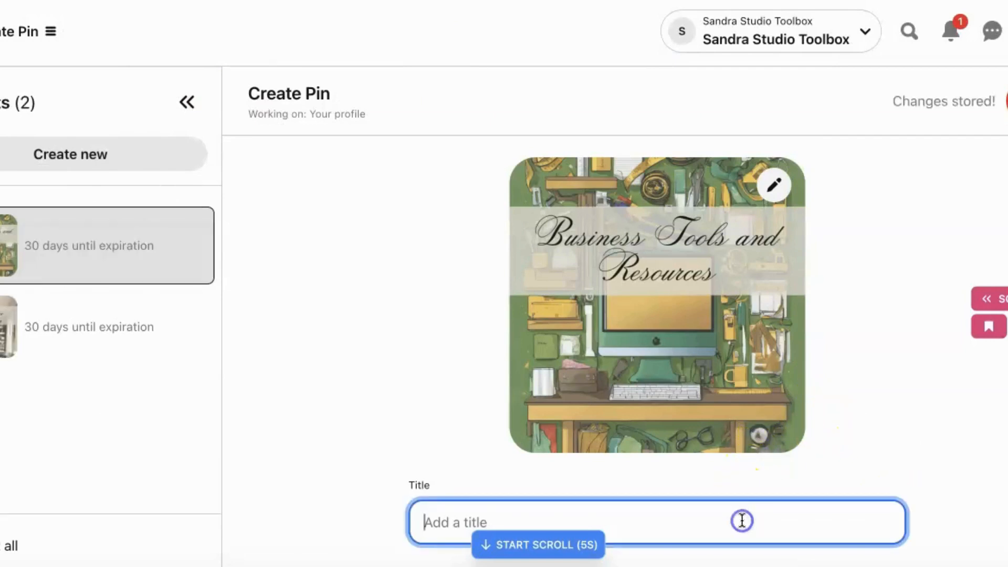
scroll(742, 520, "down", 2)
scroll(743, 519, "down", 1)
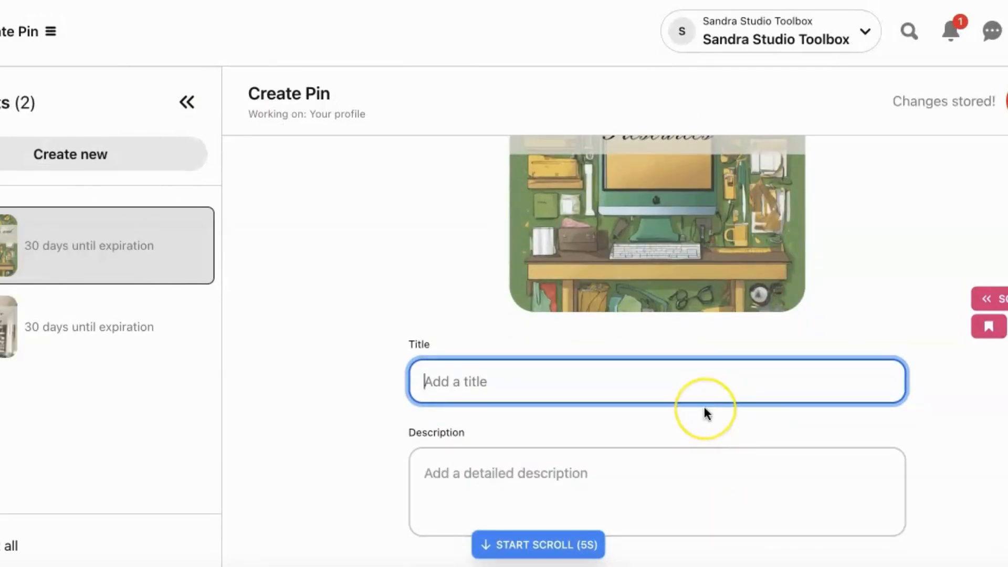
type("Busines")
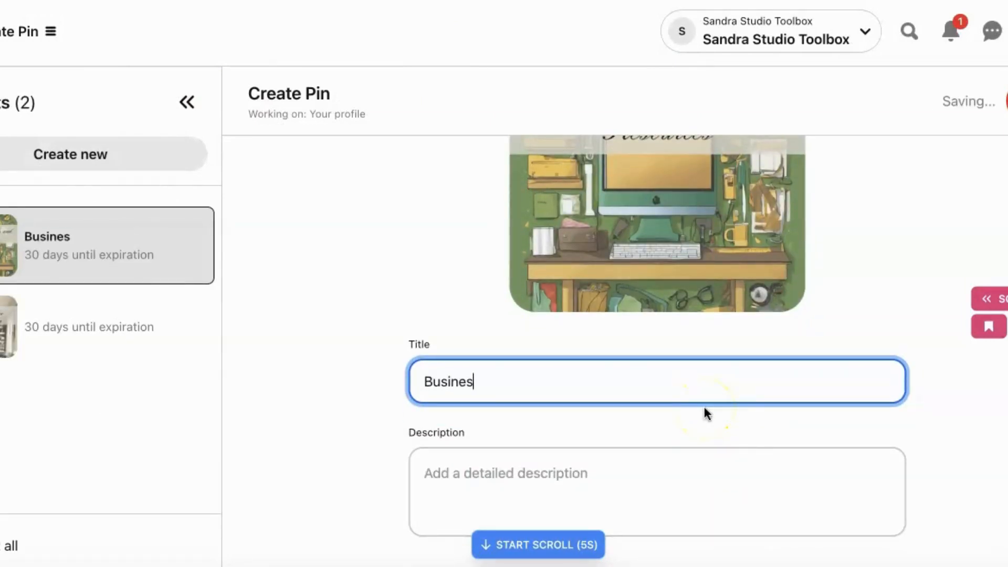
type("s Tool")
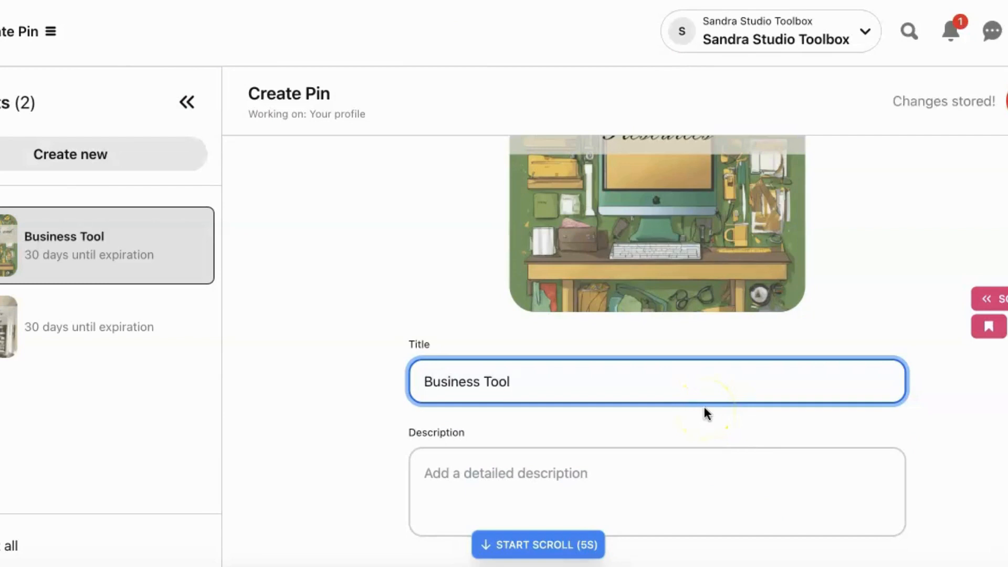
type(" and Resources")
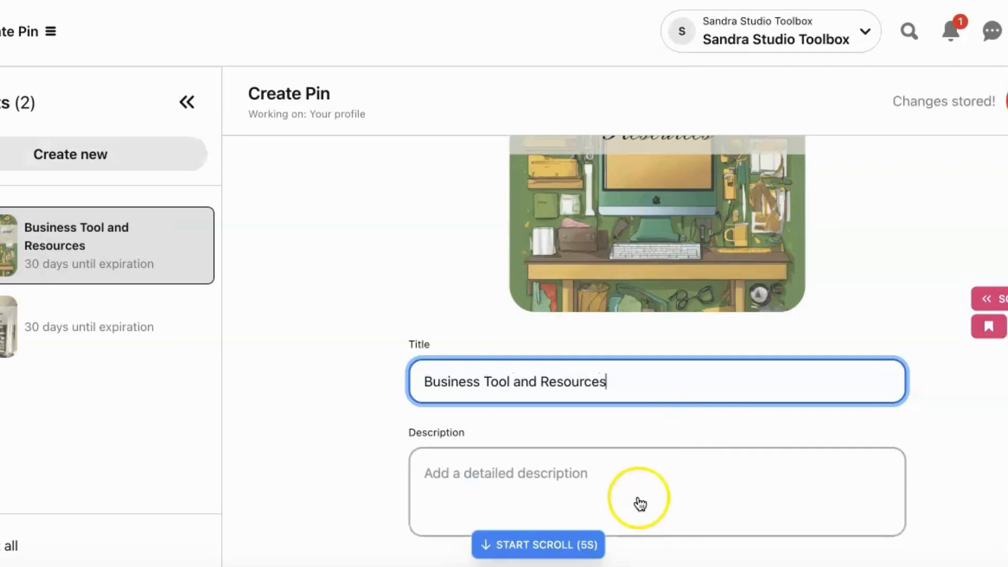
- Enter the description "This board is focused on business tools and resources that you can use for content marketing, digital marketing plan, and so much more."
left_click(602, 473)
type("This board i")
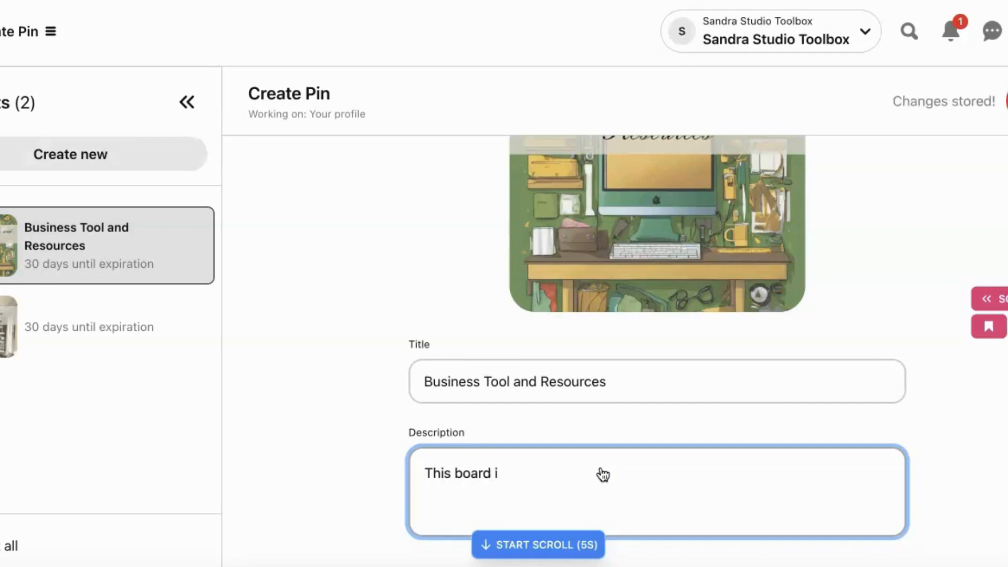
type("s")
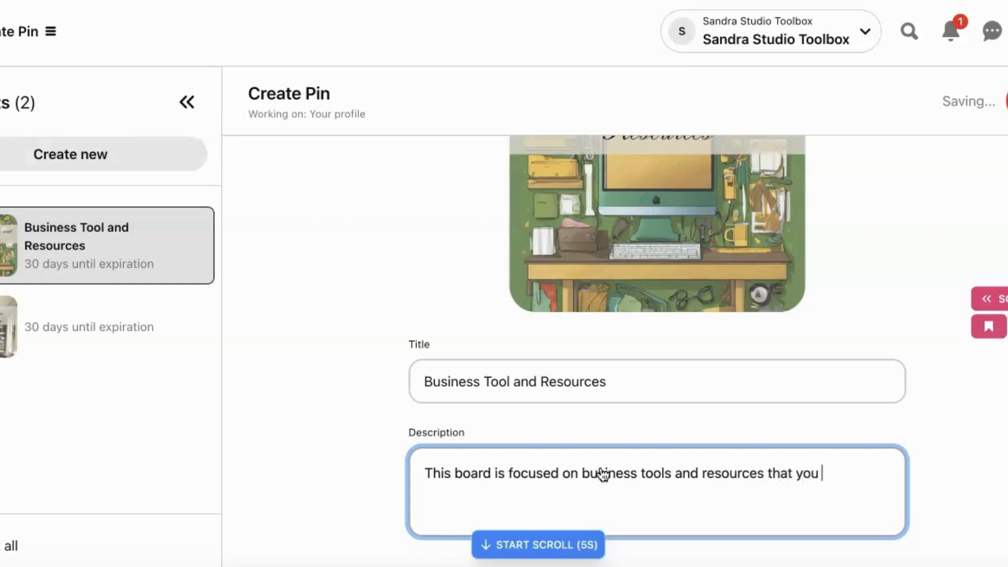
type("use to")
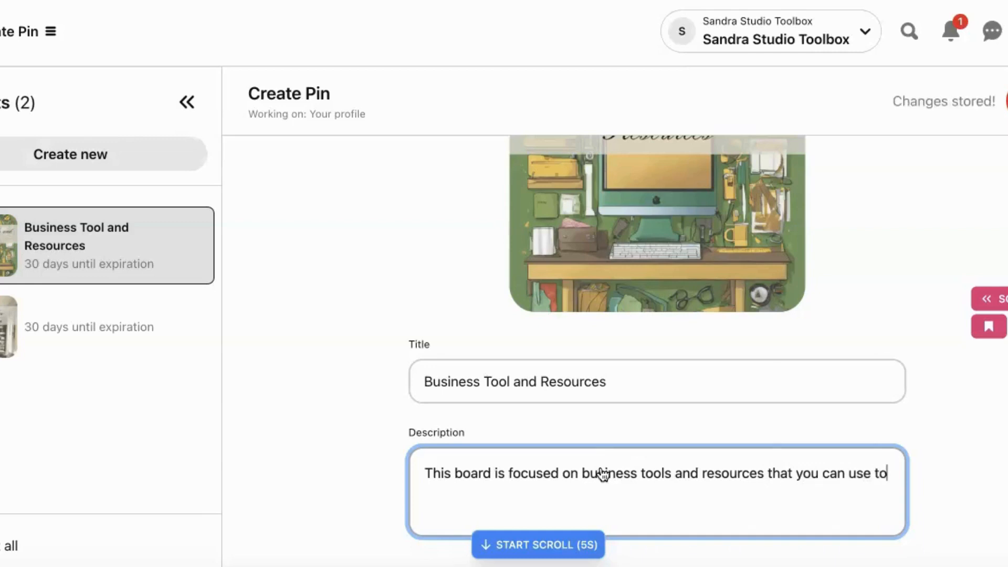
key("BackSpace")
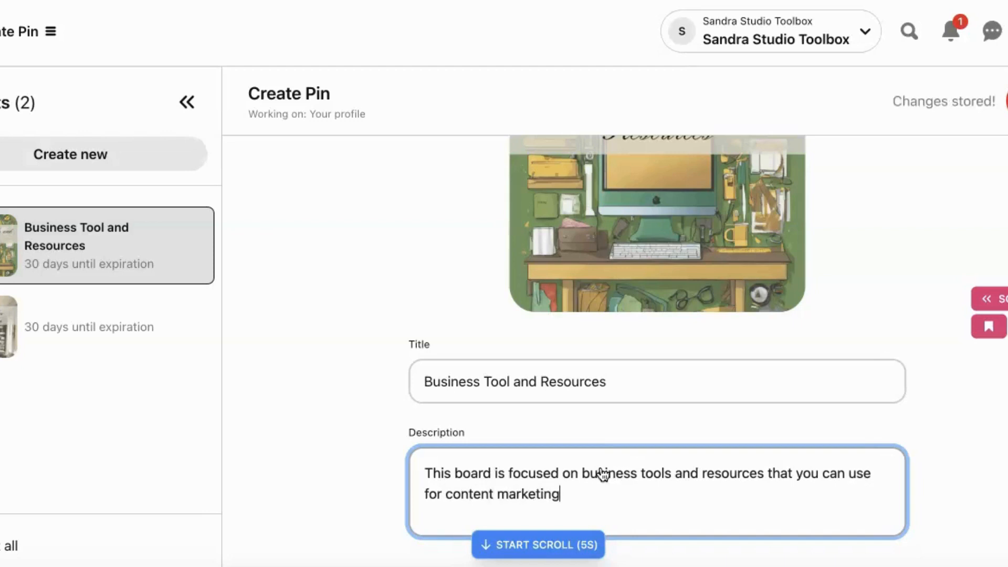
type(", digital marketing")
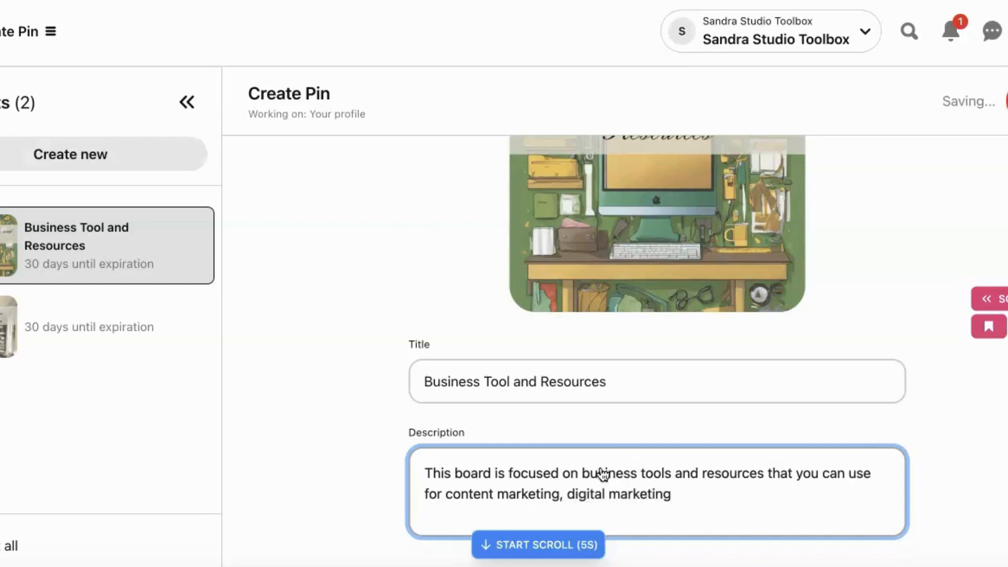
type(" plans")
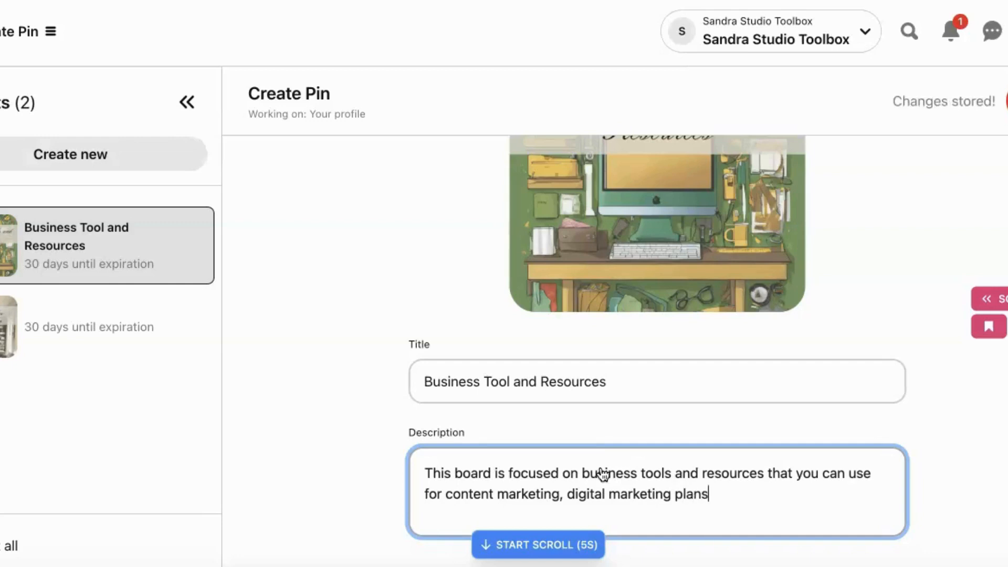
key("BackSpace")
type(", and so much more.")
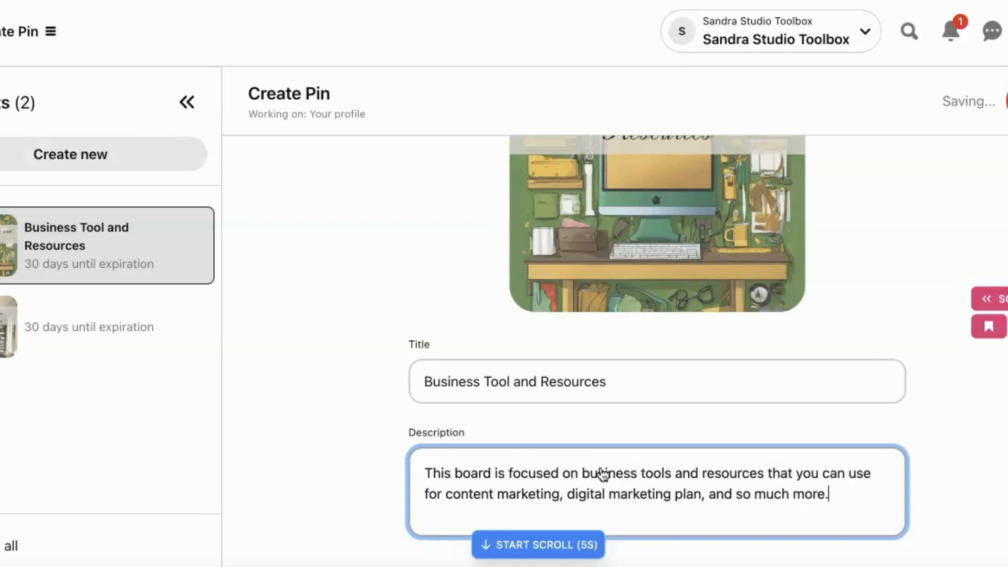
- Copy the link of "How to Set Up Your Pinterest Account for More Views!" from the YouTube channel and add it as the Pin's link
scroll(517, 435, "down", 5)
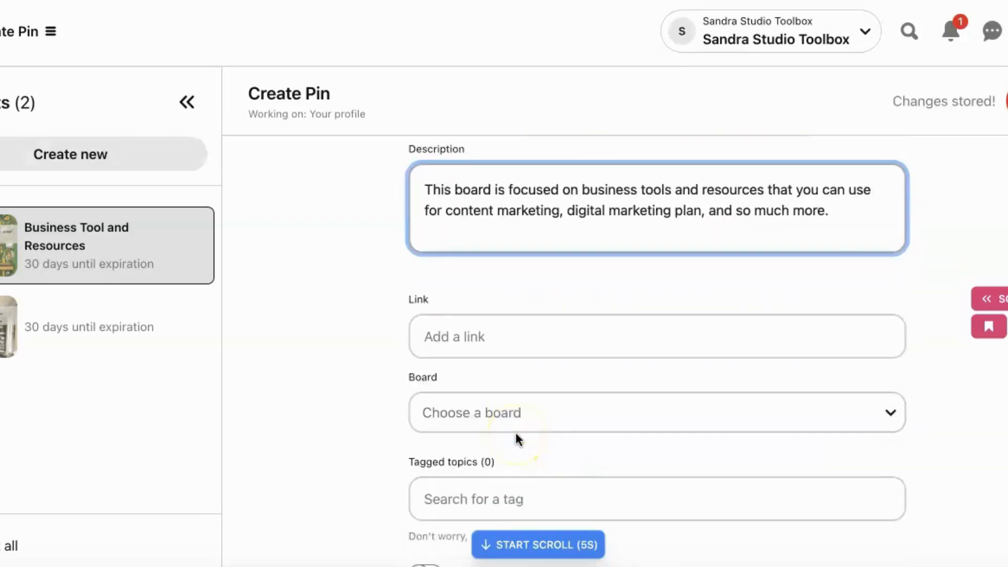
left_click(516, 328)
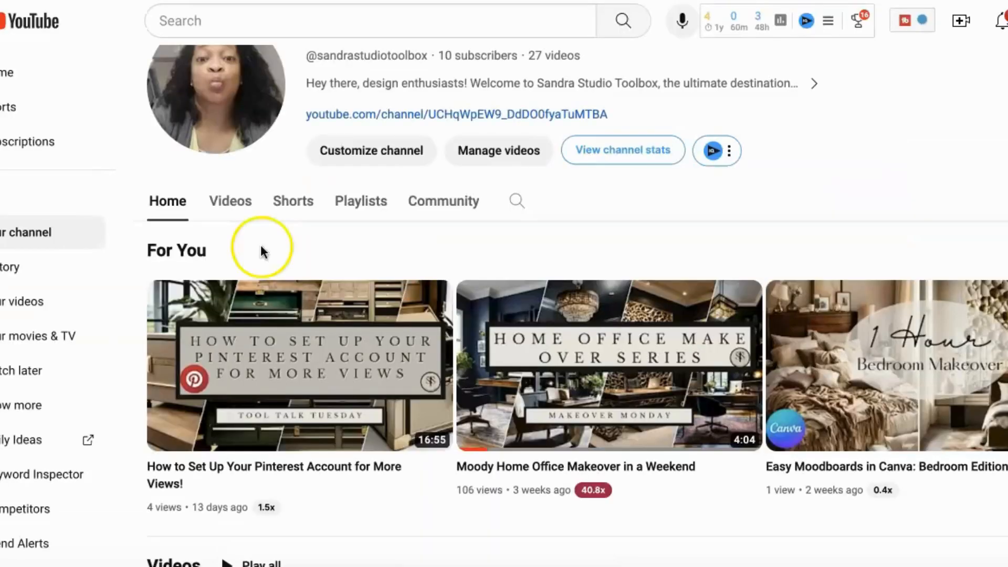
scroll(652, 327, "down", 5)
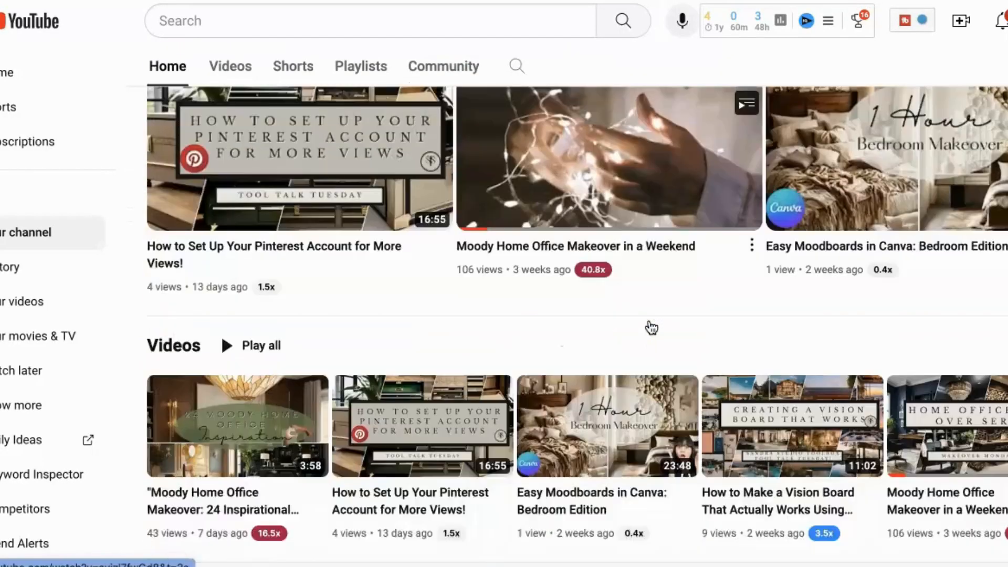
scroll(652, 326, "up", 6)
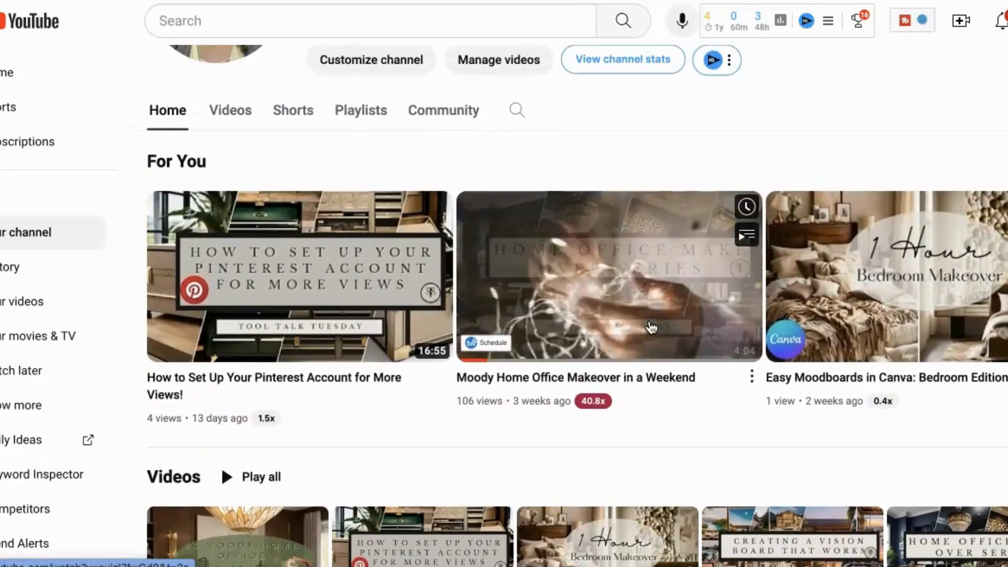
scroll(651, 327, "up", 2)
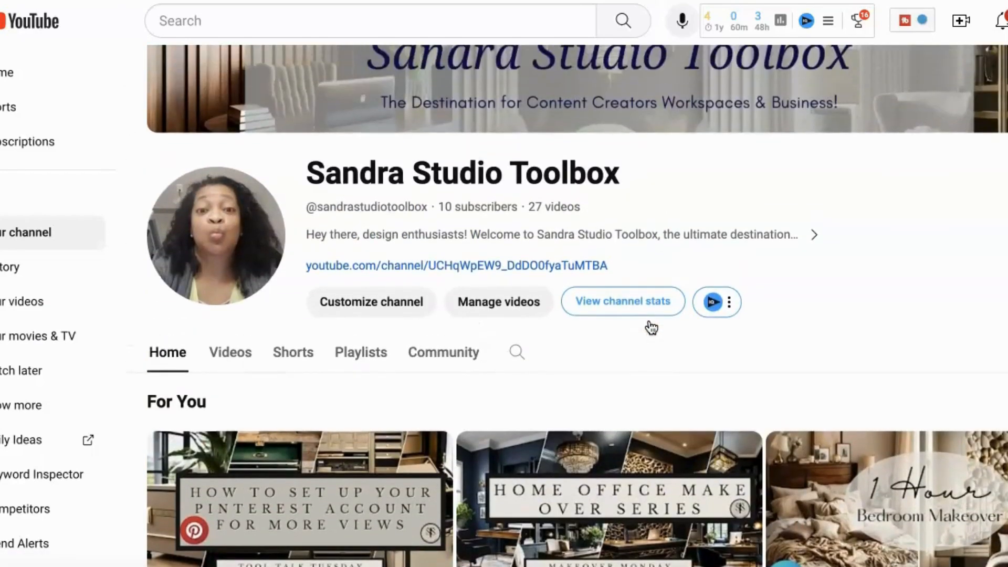
scroll(651, 328, "down", 7)
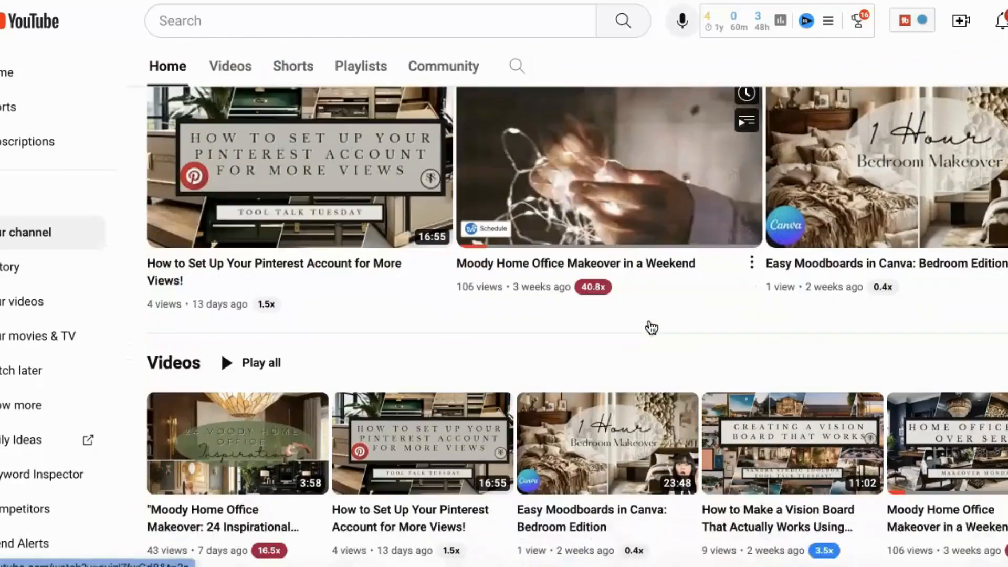
scroll(651, 328, "down", 2)
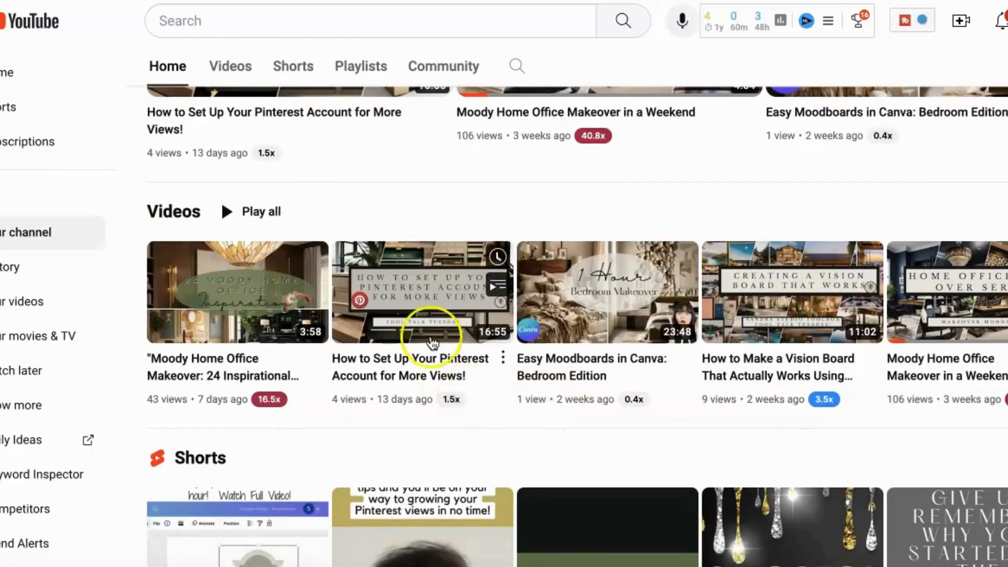
left_click(415, 303)
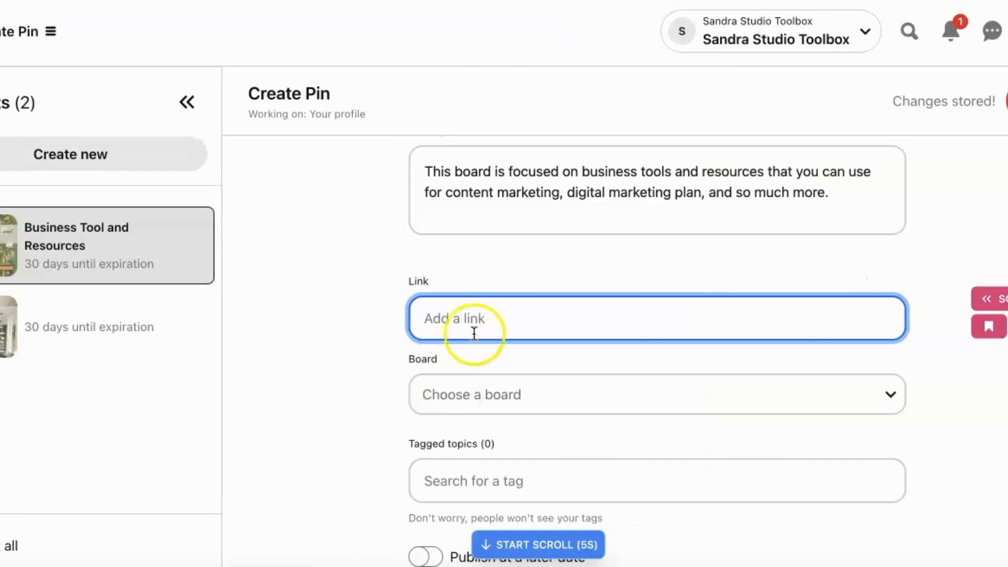
type("https://www.youtube.com/watch?v=je5r-et-UhU")
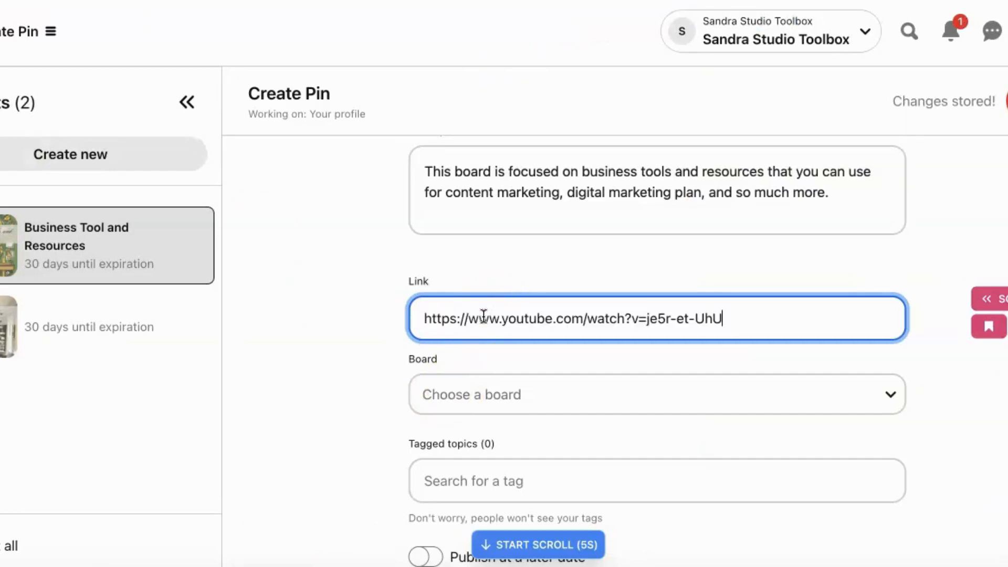
left_click(543, 405)
left_click(543, 402)
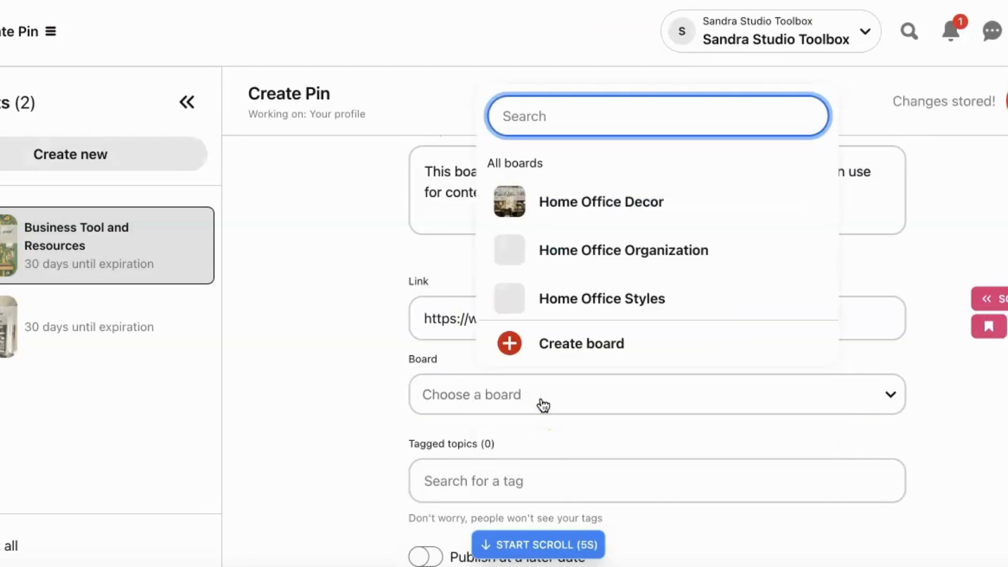
left_click(571, 354)
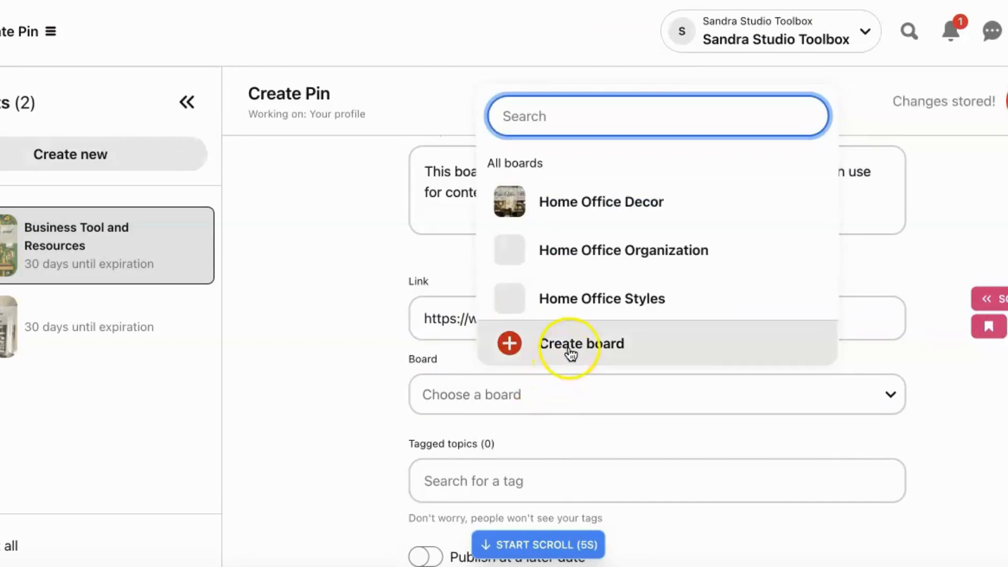
left_click(317, 387)
- Copy the Pin's title and use it as the name of a new, non-secret board, "Business Tool and Resources", for the Pin
scroll(617, 182, "up", 4)
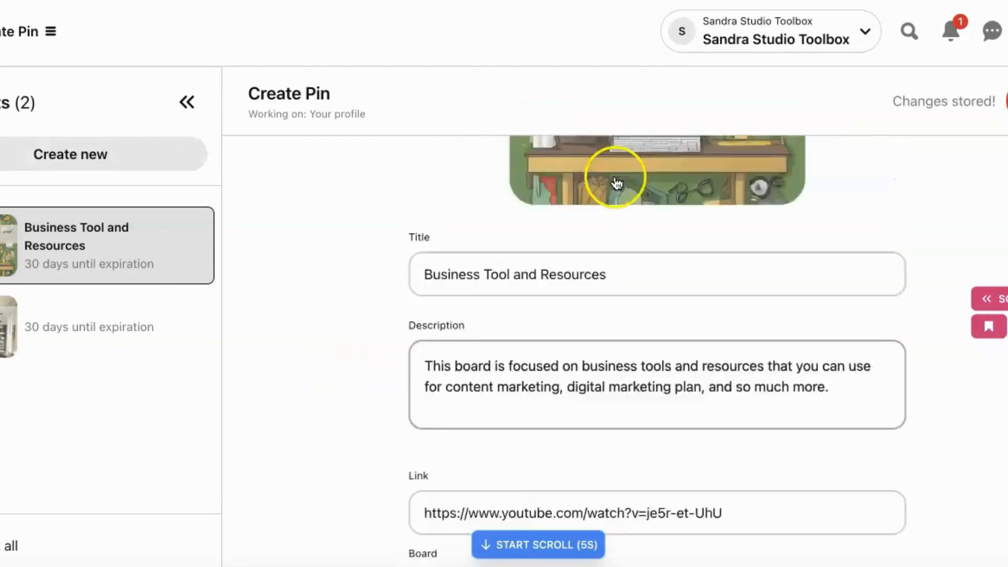
left_click_drag(614, 361, 418, 363)
key("ctrl+c")
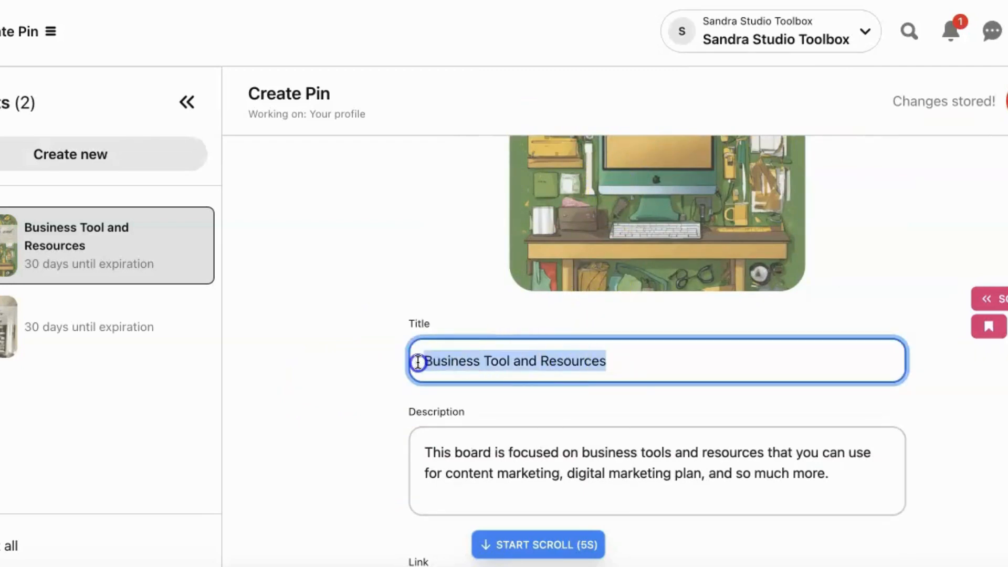
scroll(416, 367, "down", 6)
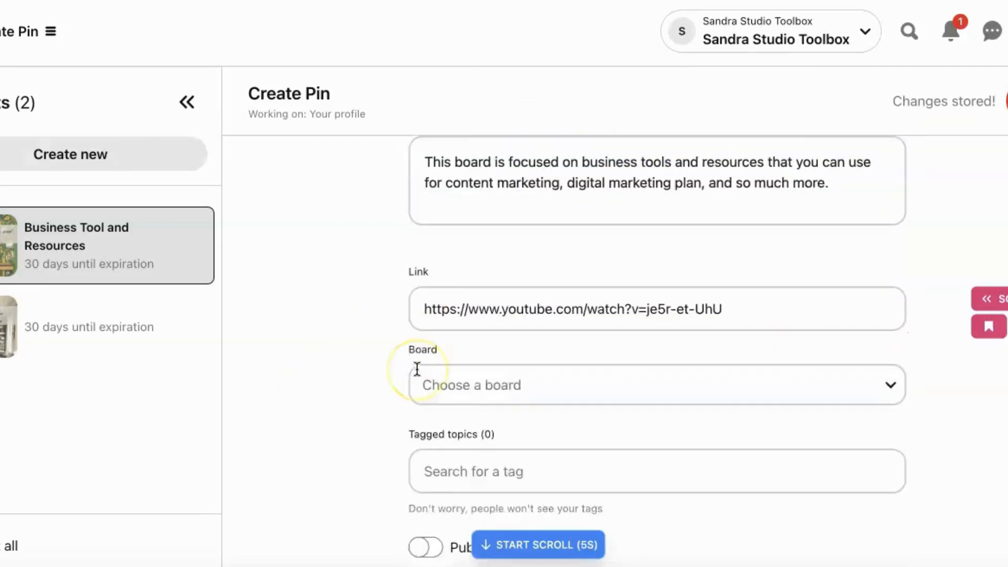
left_click(499, 370)
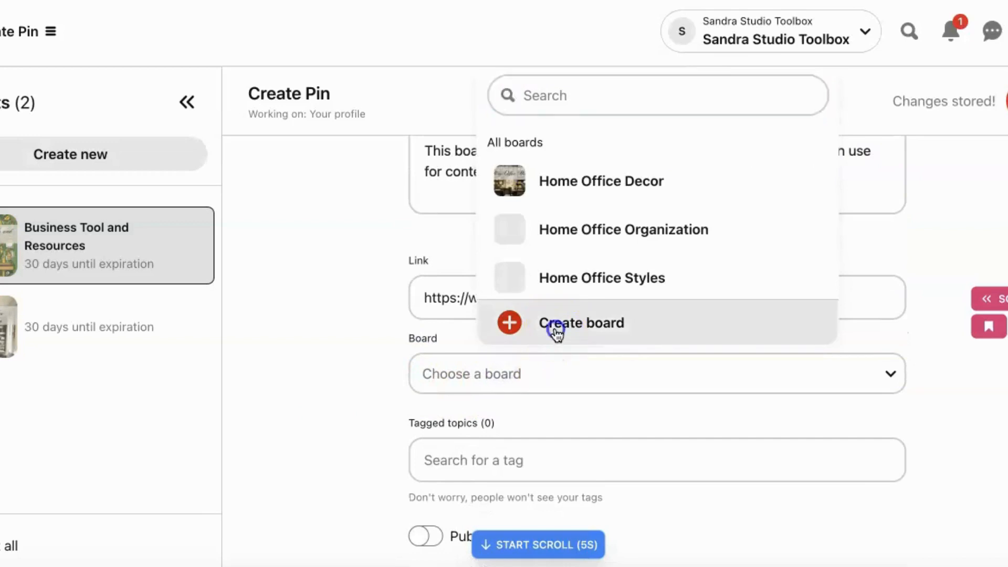
left_click(552, 326)
left_click(492, 285)
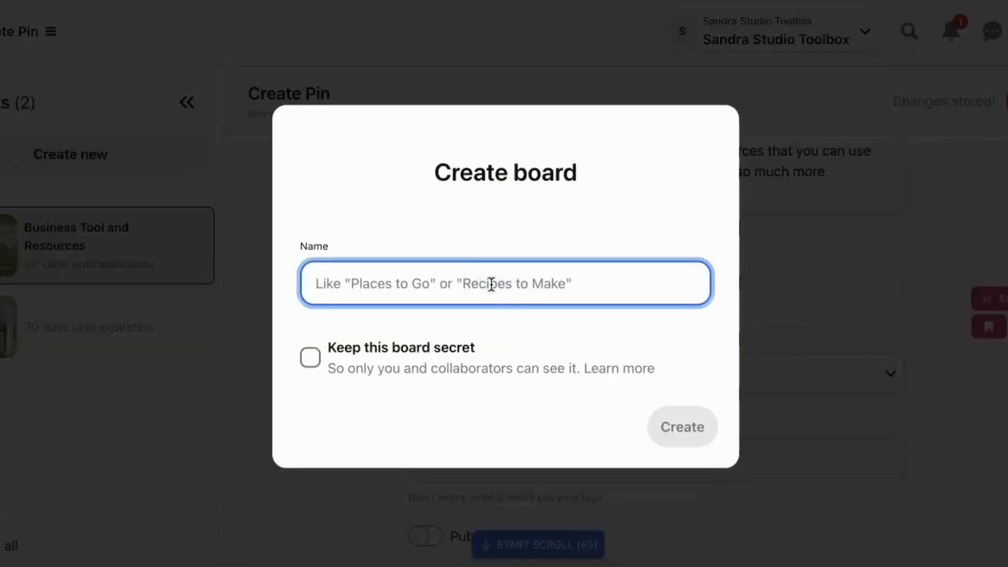
key("ctrl+v")
left_click(682, 432)
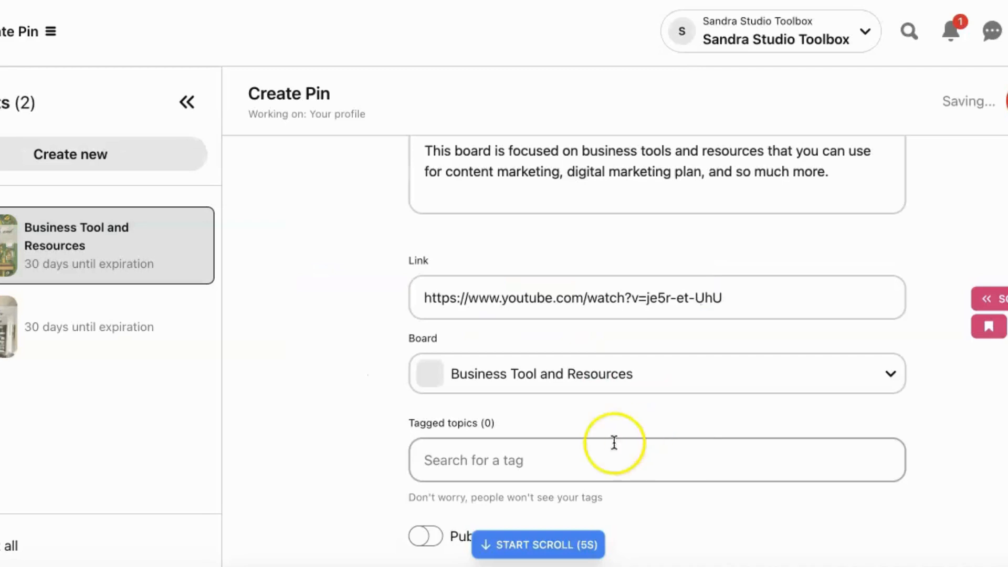
- Tag the Pin with the topic "business ideas"
left_click(570, 462)
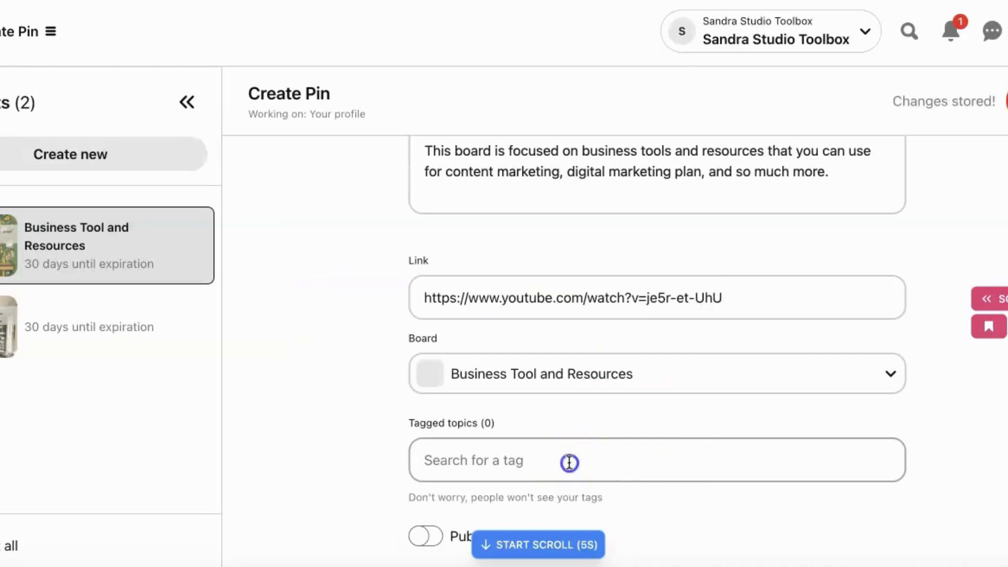
type("bu")
type("e")
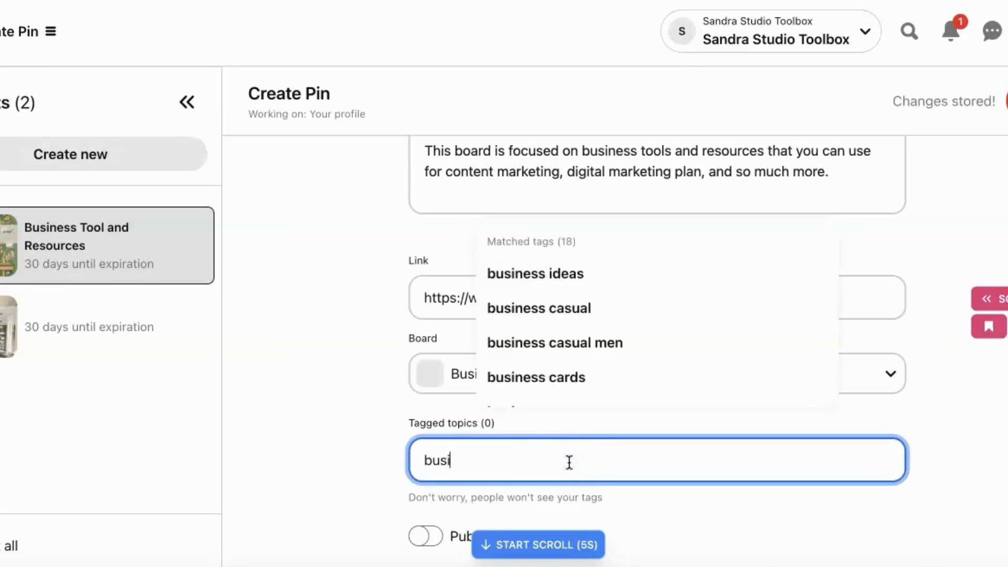
left_click(595, 288)
- Search the topic tags for "business" and add "business marketing" to the Pin
left_click(545, 459)
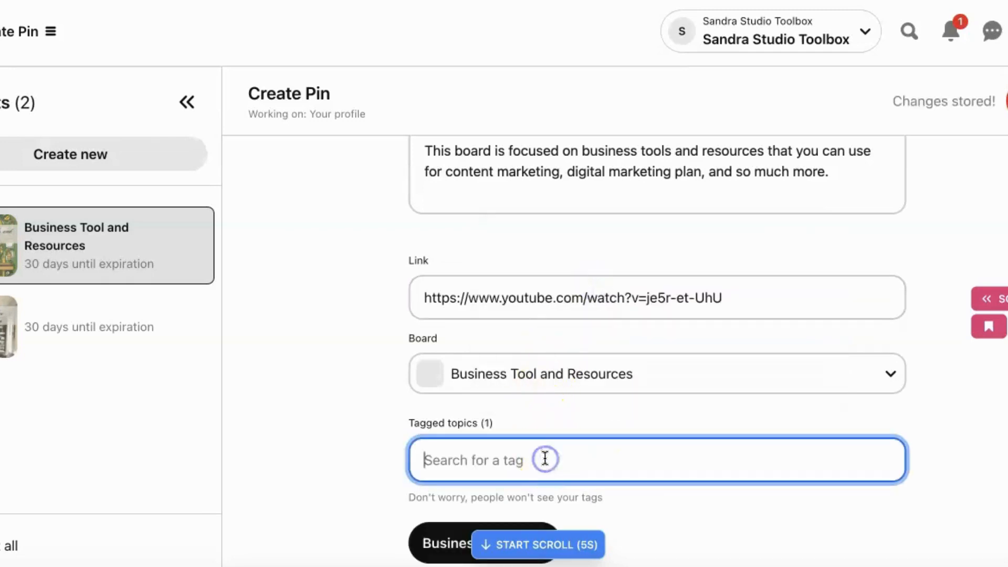
type("business")
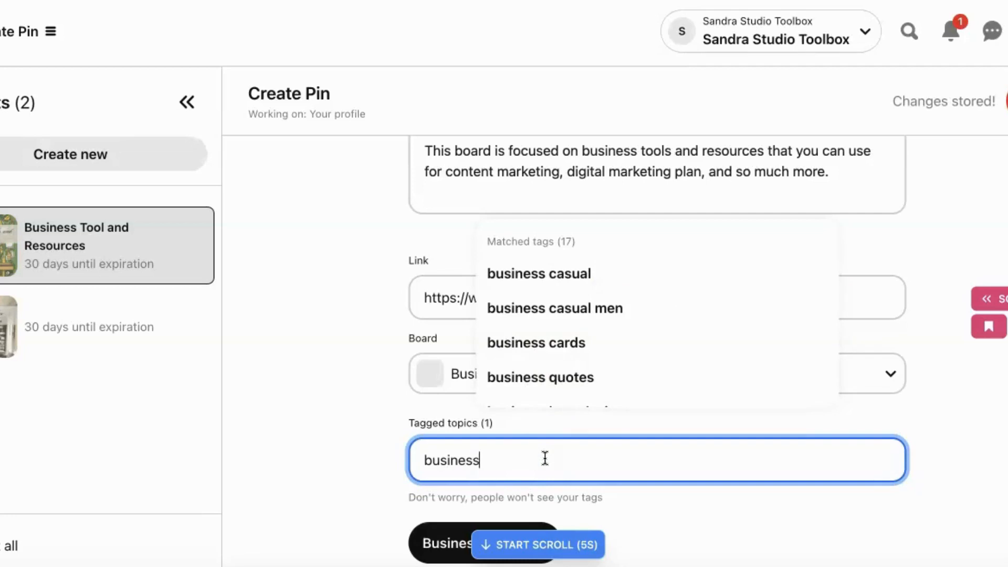
scroll(645, 357, "down", 3)
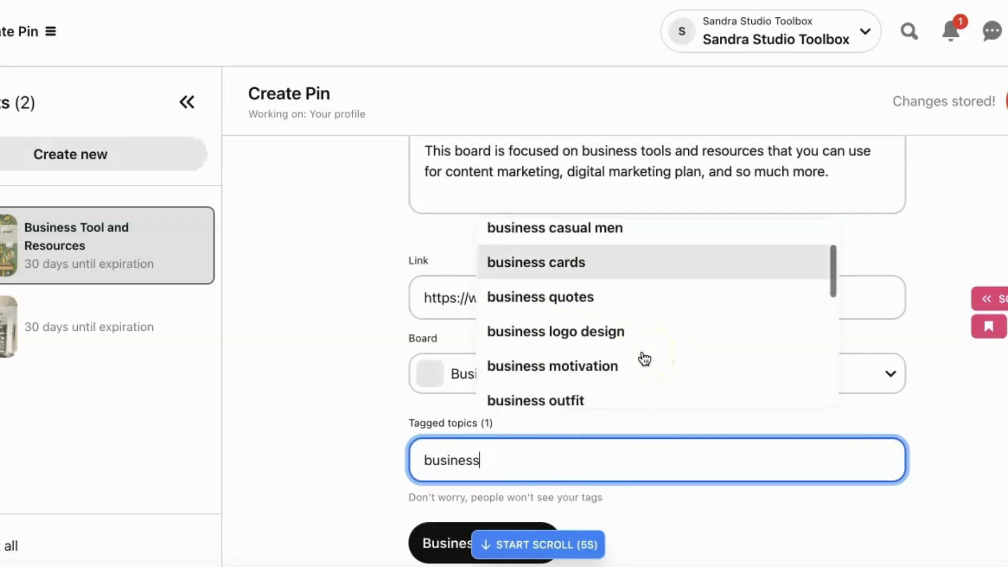
scroll(645, 358, "down", 3)
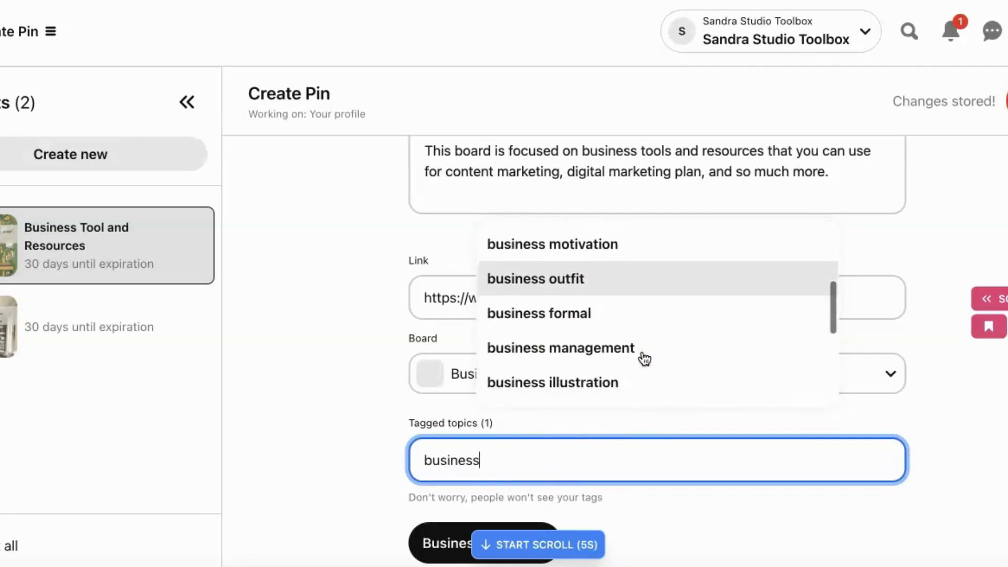
scroll(645, 359, "down", 1)
scroll(642, 351, "down", 2)
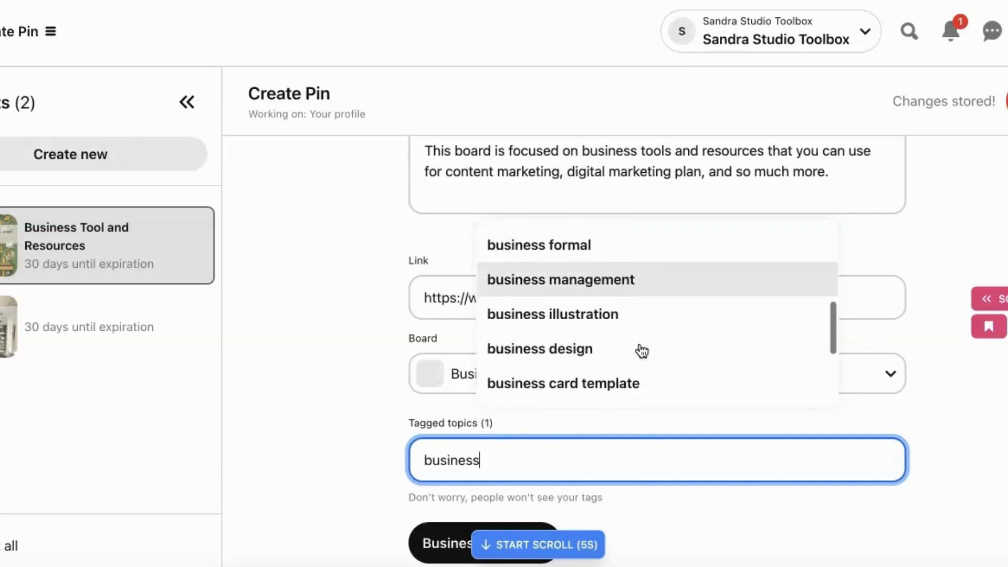
scroll(642, 359, "down", 3)
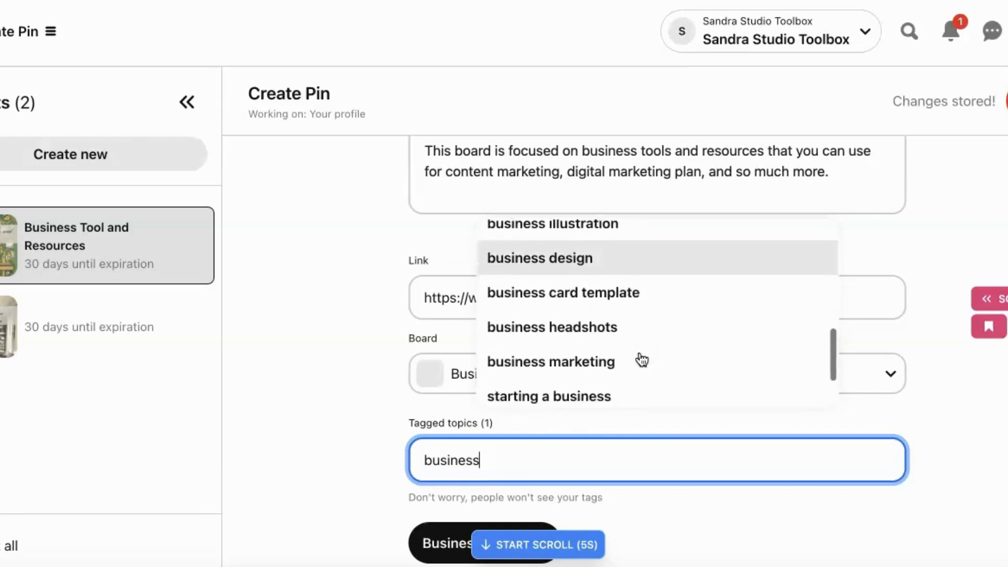
left_click(630, 352)
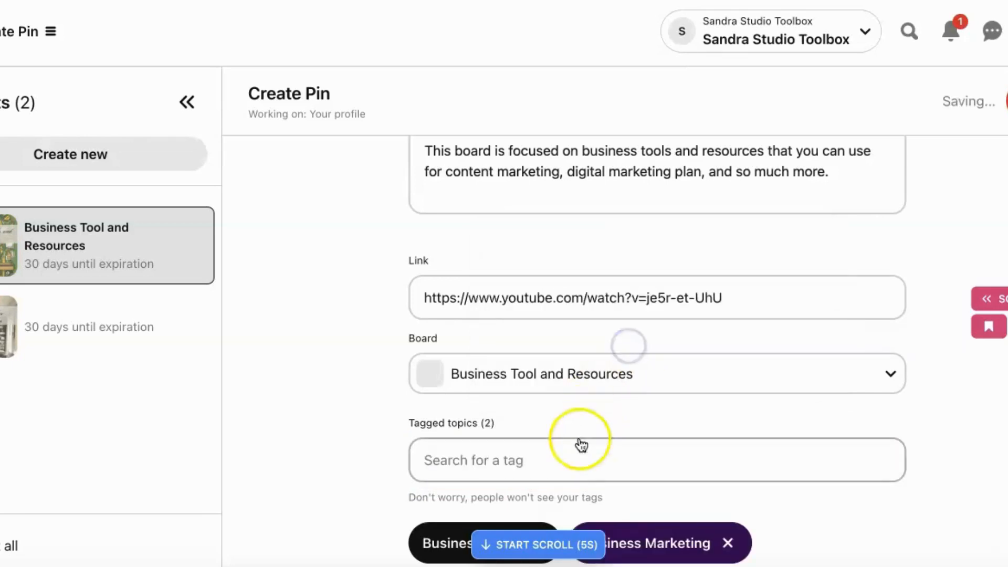
- Search the topic tags for "business" and add "starting a business" to the Pin
left_click(567, 465)
type("business")
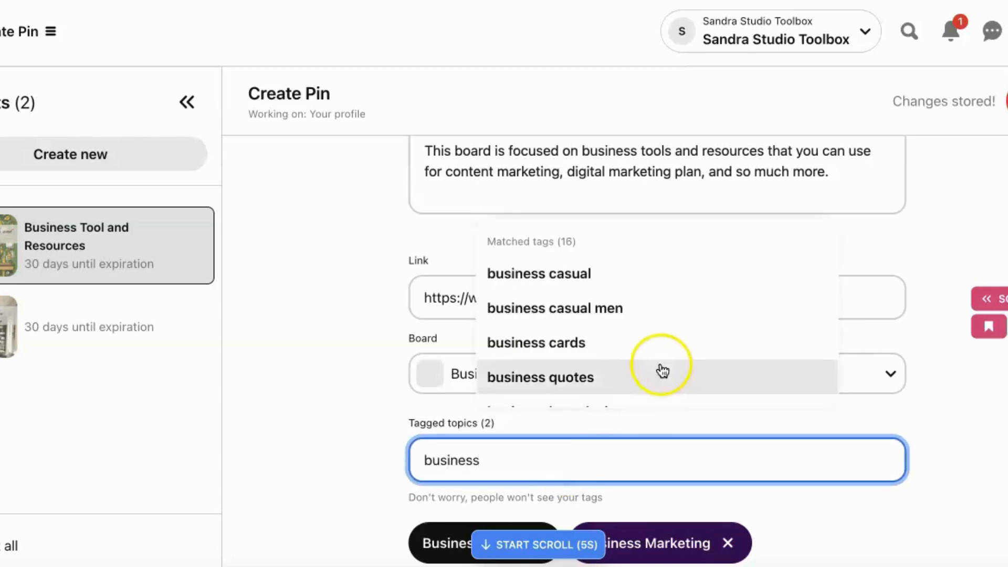
scroll(661, 369, "down", 3)
scroll(663, 371, "down", 3)
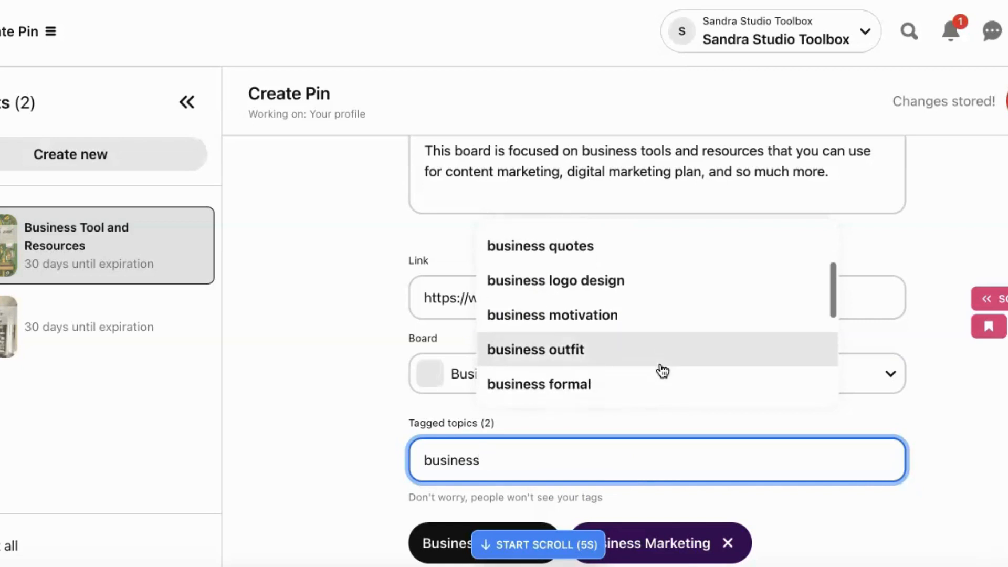
scroll(663, 371, "down", 2)
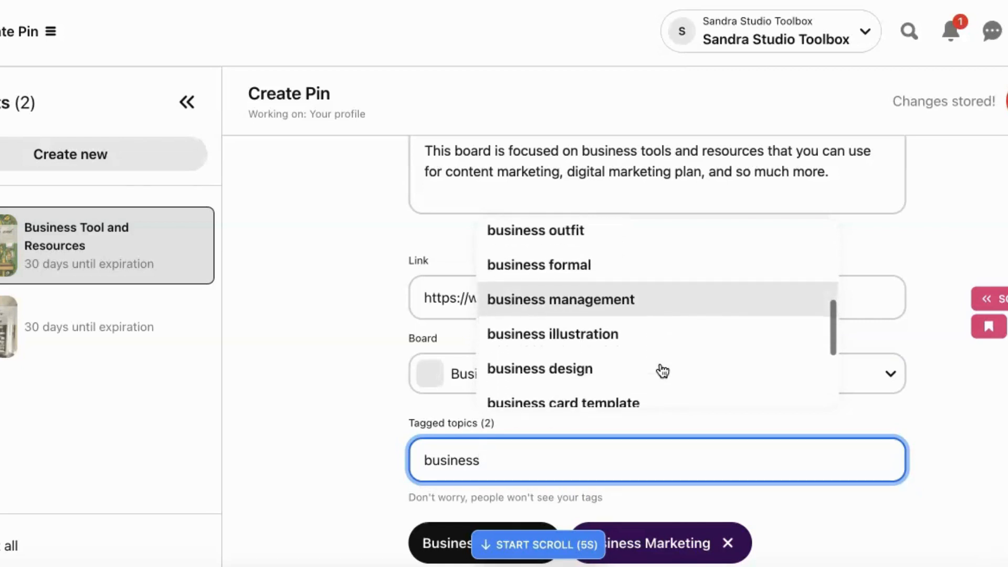
scroll(663, 371, "up", 2)
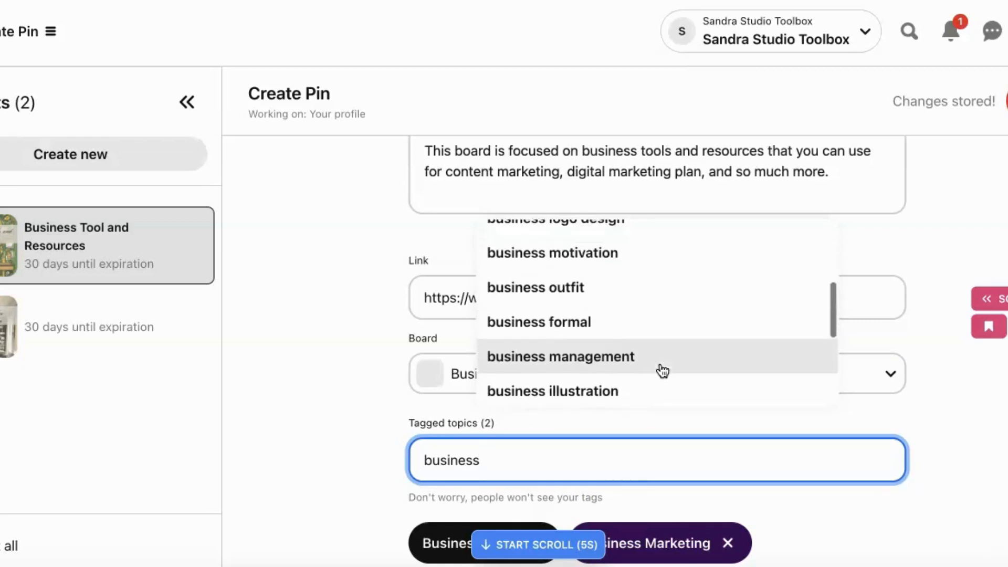
scroll(663, 371, "down", 2)
scroll(663, 371, "down", 5)
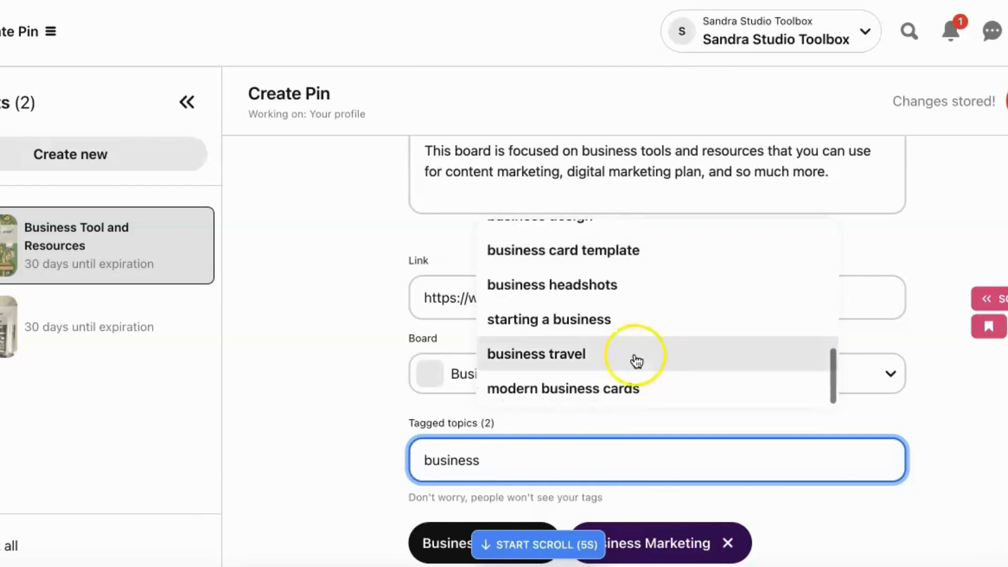
left_click(622, 328)
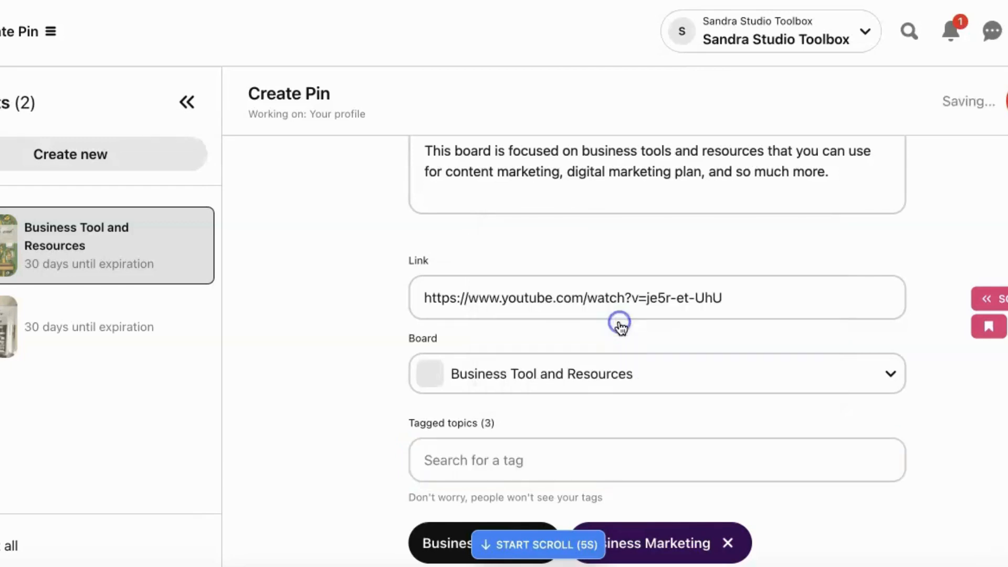
- Search the topic tags for "business" again and look through the matches for another suitable topic
left_click(576, 456)
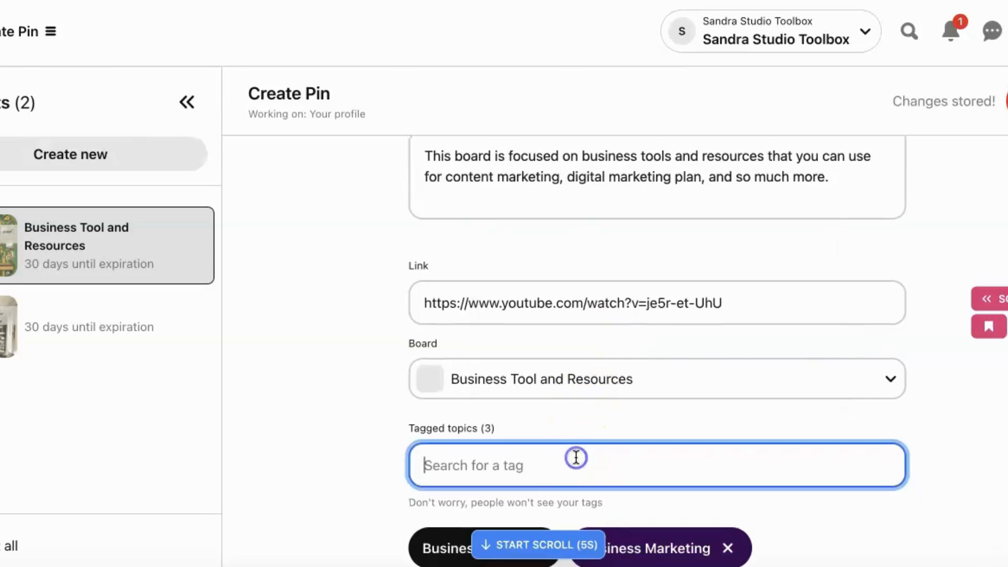
type("business")
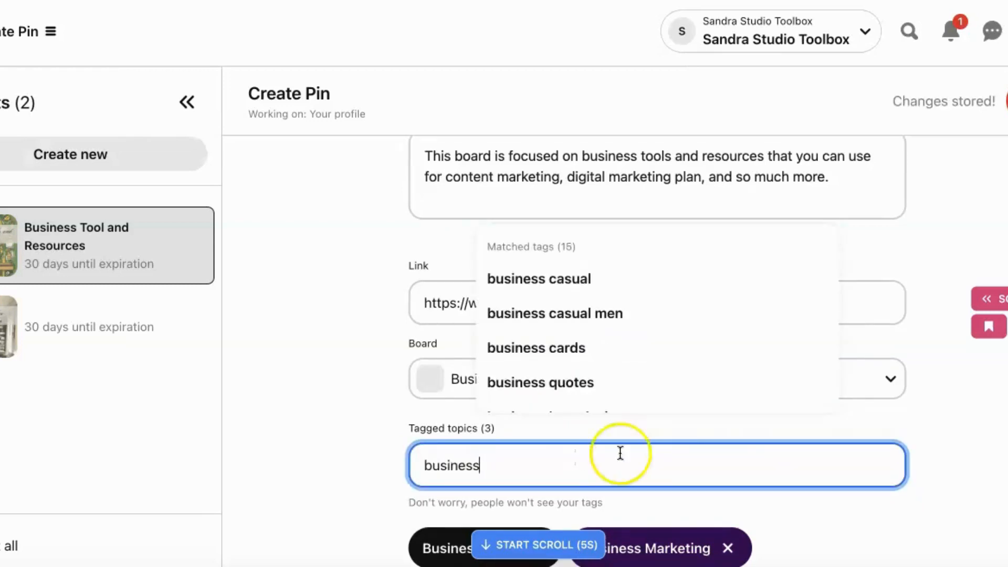
scroll(709, 382, "down", 5)
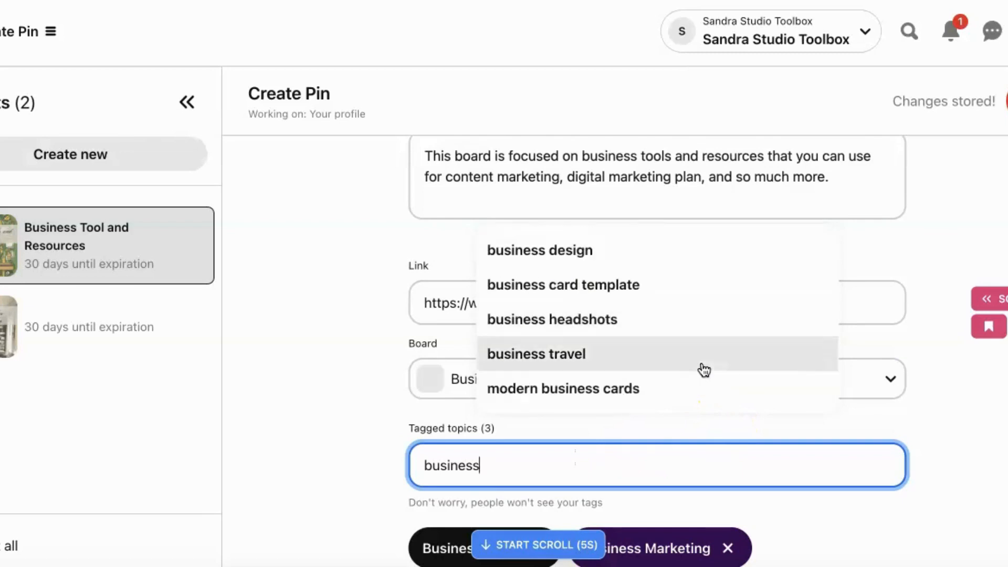
scroll(704, 370, "up", 3)
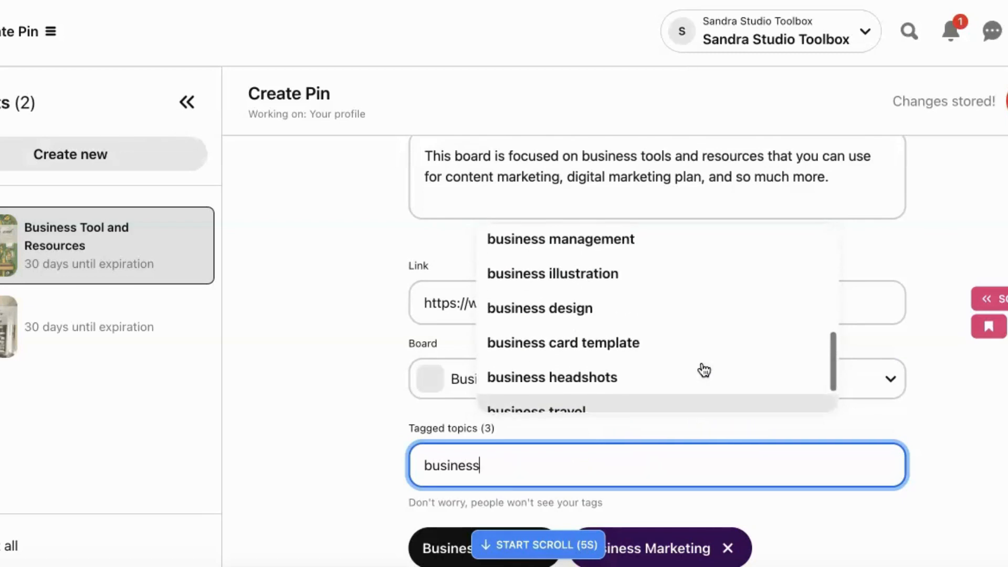
scroll(704, 370, "up", 3)
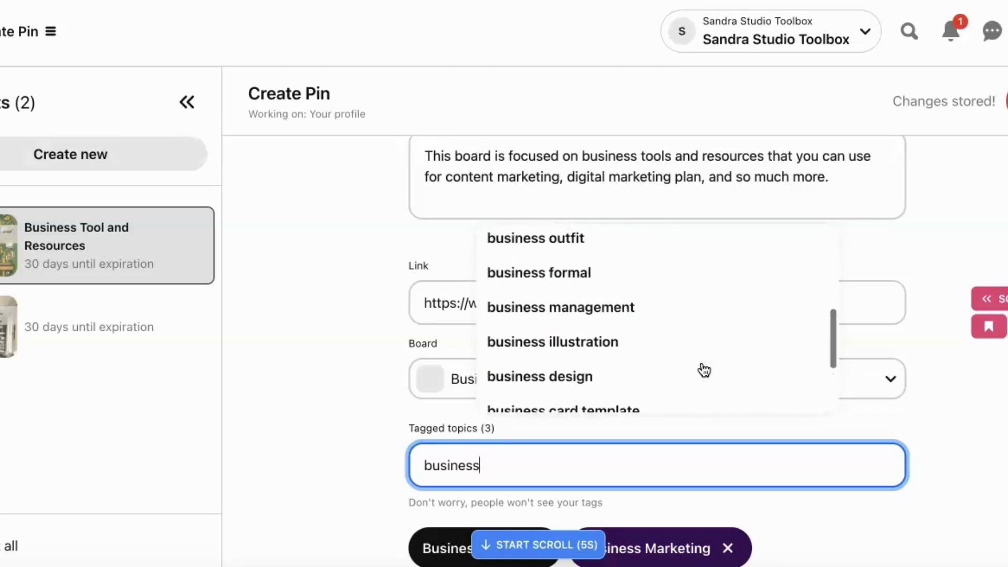
scroll(704, 370, "up", 4)
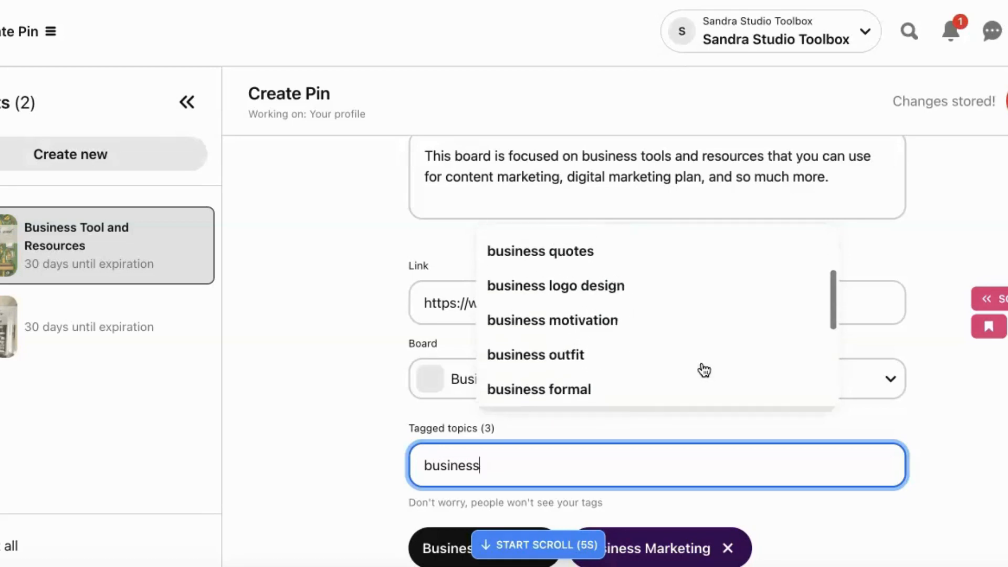
scroll(704, 371, "up", 3)
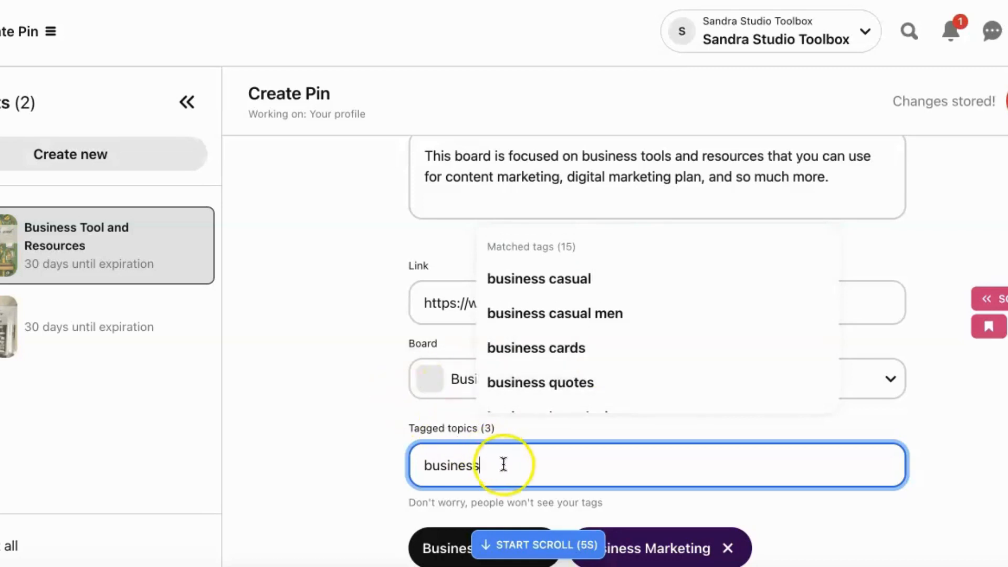
left_click_drag(486, 466, 402, 464)
type("ma")
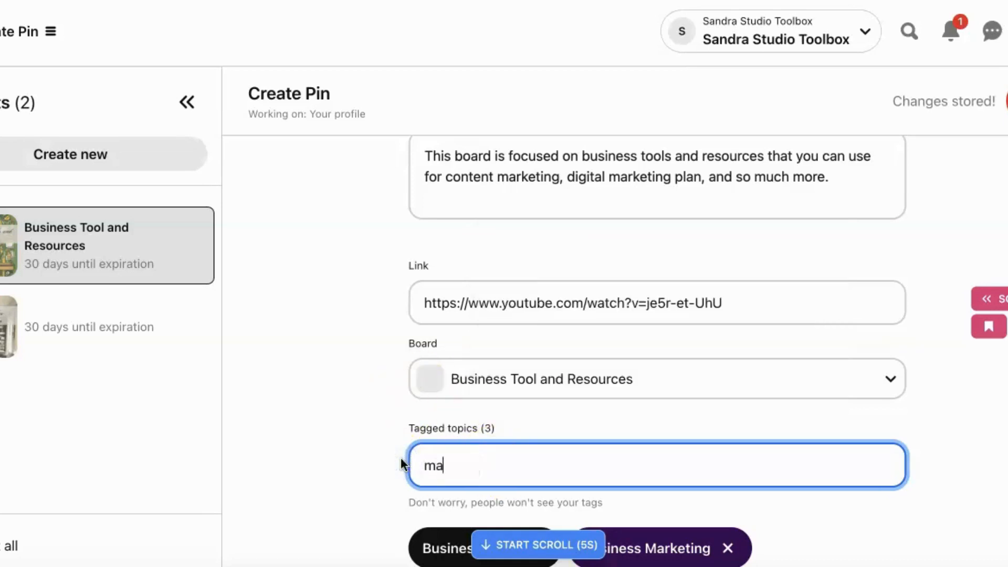
type("rketing")
key("BackSpace")
key("BackSpace")
key("BackSpace")
left_click(373, 450)
- Search the topic tags for "marketing" and add "affiliate marketing" to the Pin
left_click(441, 468)
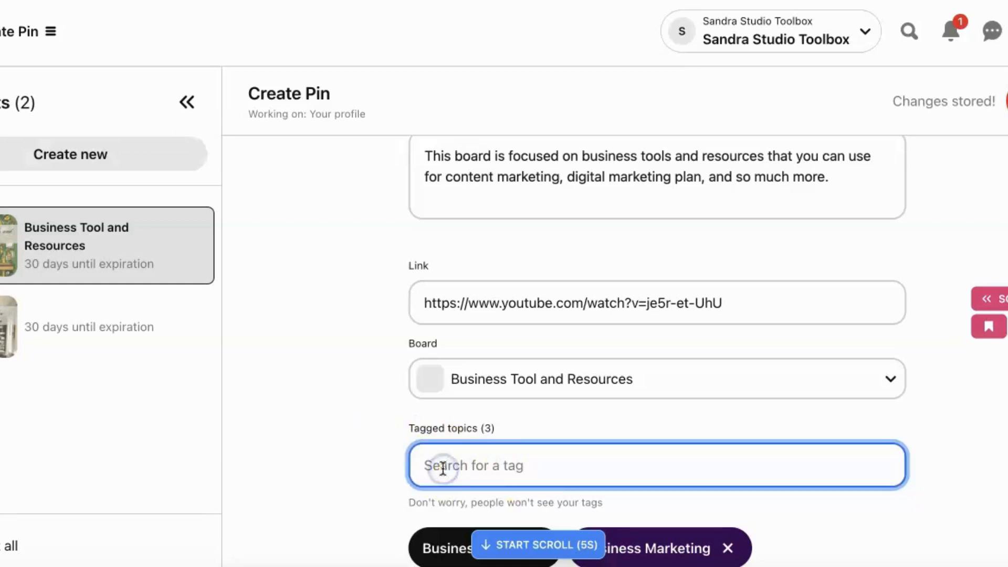
type("ma")
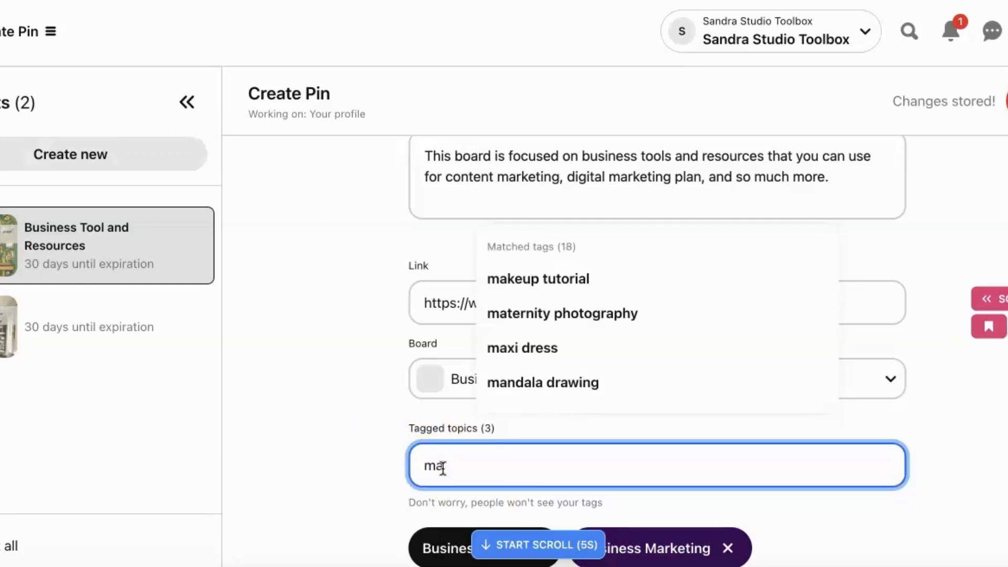
type("rket")
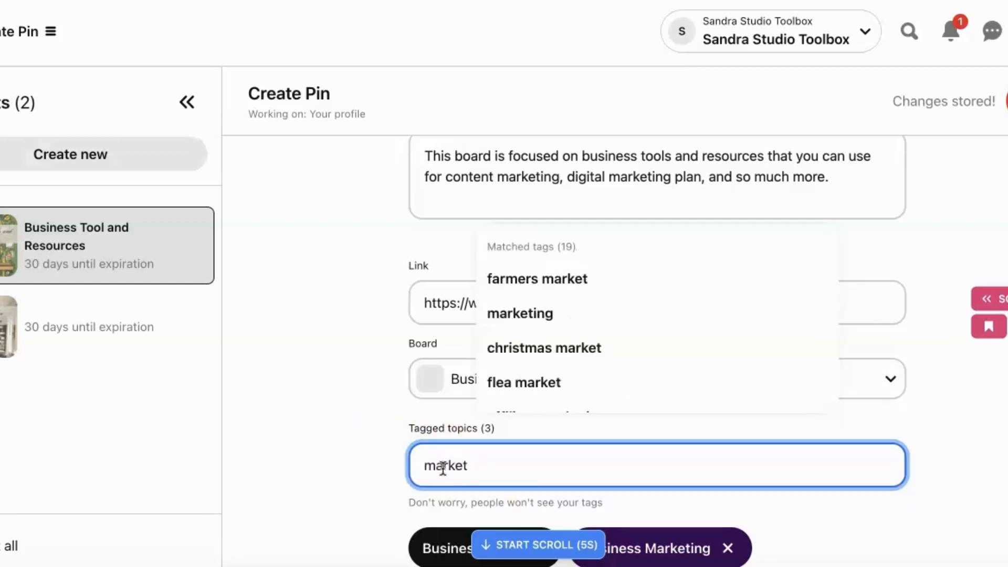
type("ing")
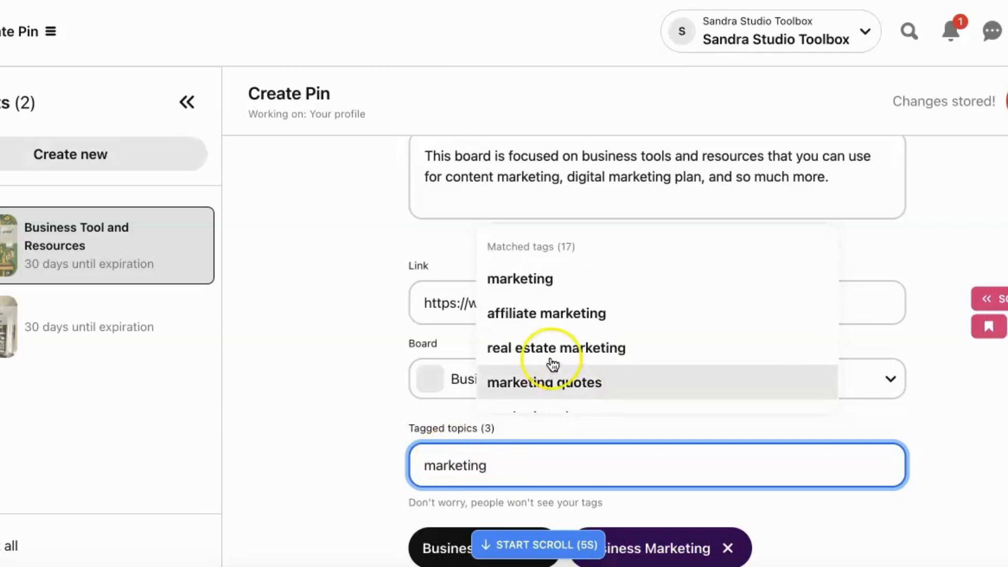
left_click(566, 320)
- Search the topic tags for "marketing" and add "content marketing" to the Pin
left_click(523, 466)
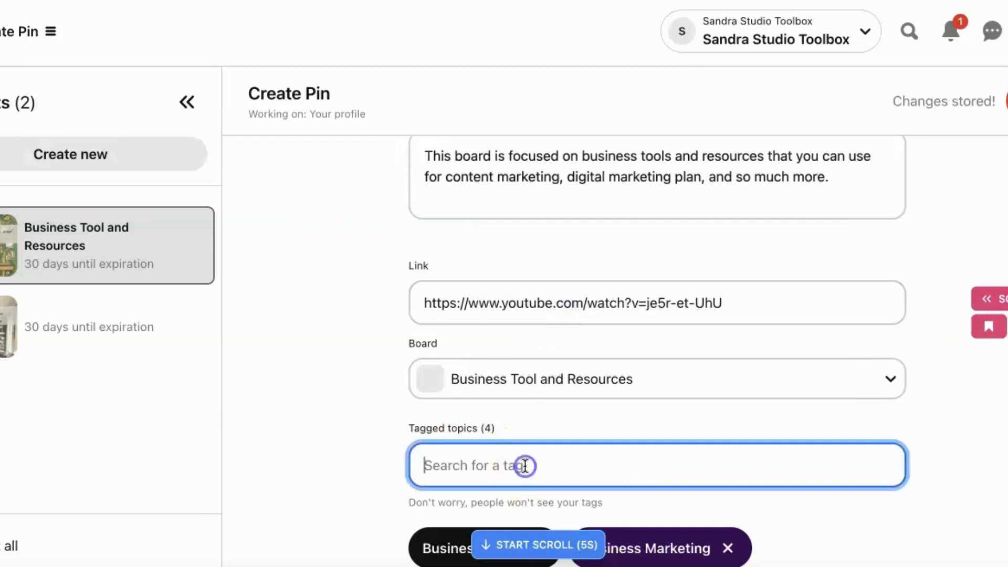
type("marketing")
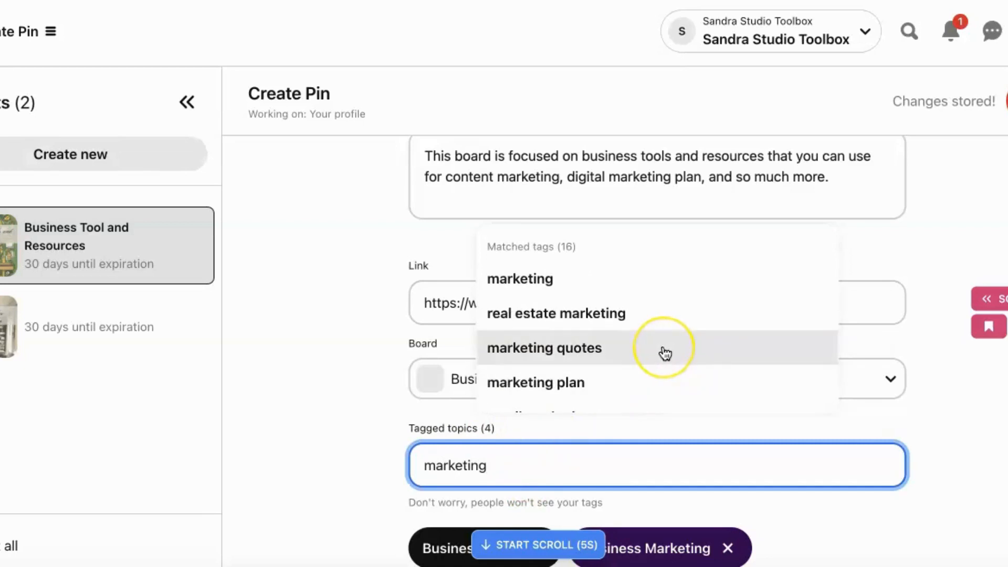
scroll(664, 354, "down", 2)
scroll(665, 354, "down", 1)
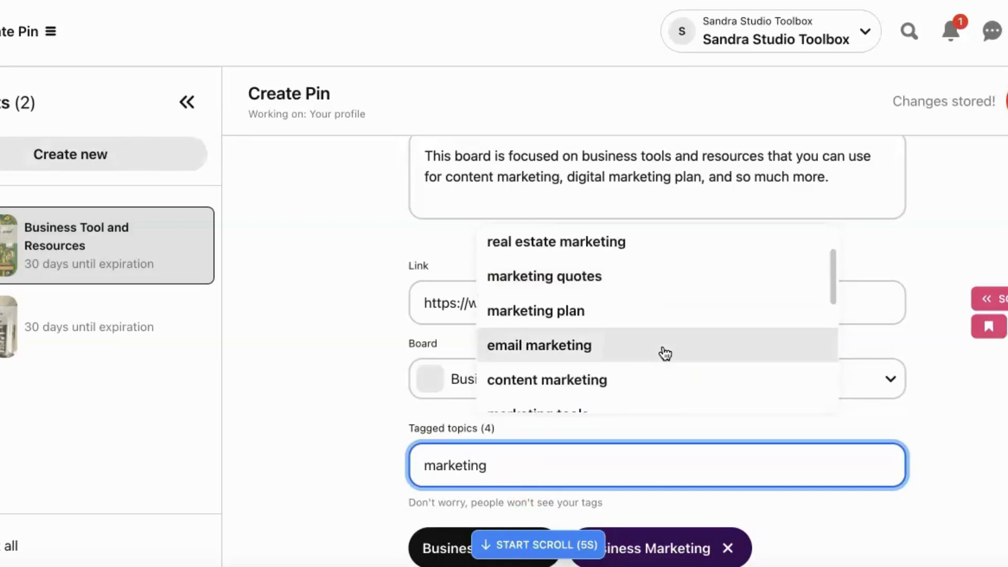
left_click(655, 382)
- Search the topic tags for "marketing" and add "email marketing" to the Pin
left_click(561, 464)
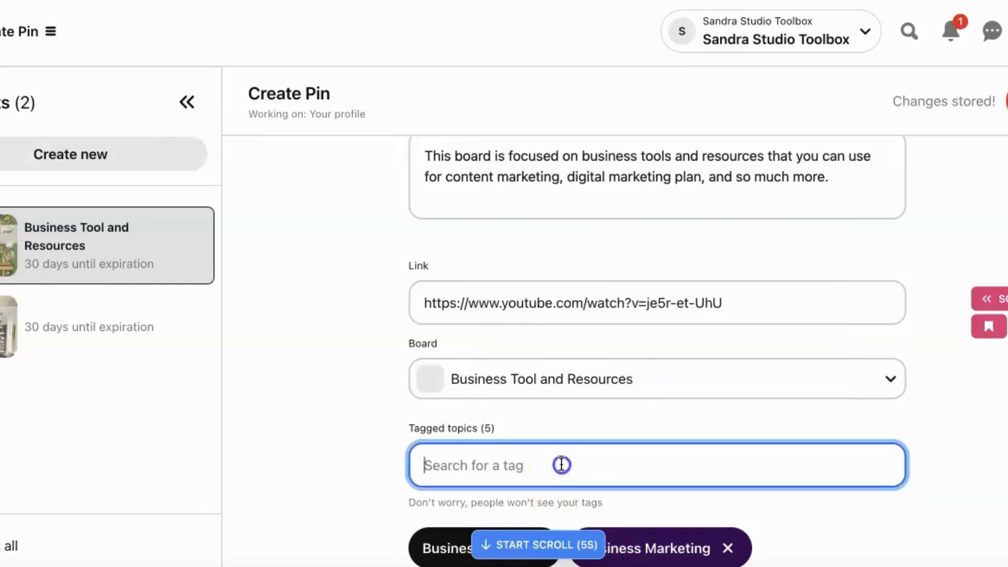
type("marketing")
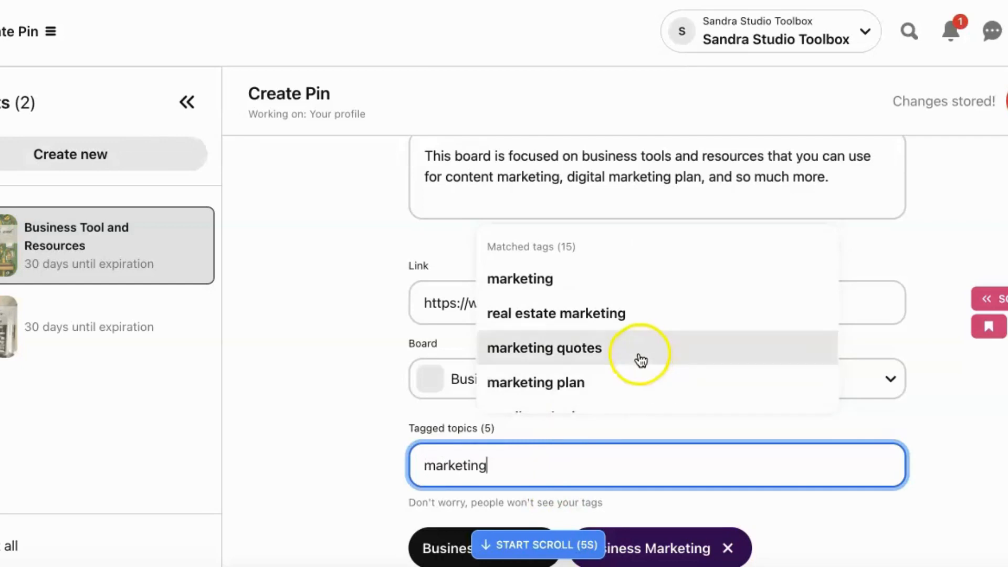
scroll(641, 359, "up", 1)
scroll(640, 362, "down", 5)
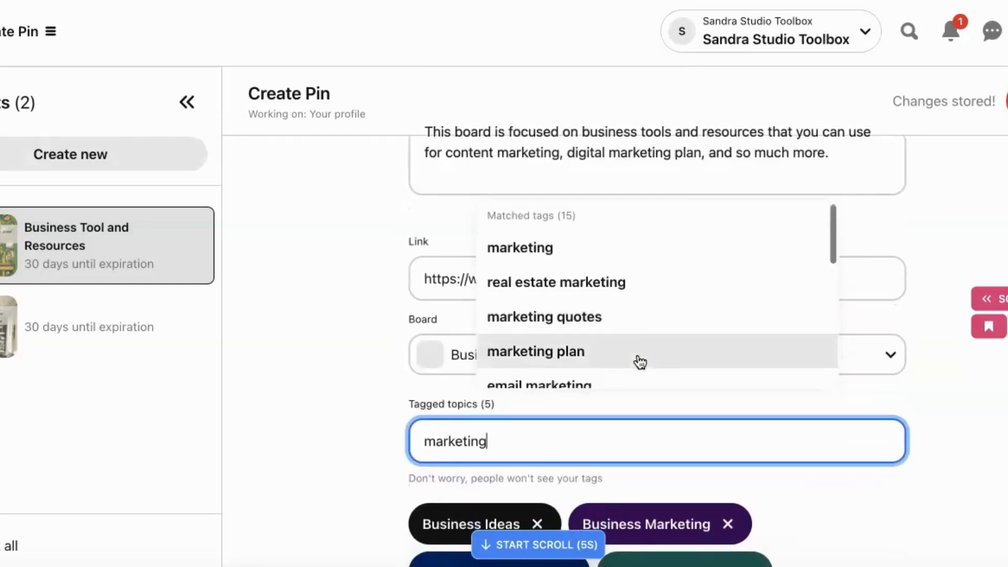
left_click(637, 343)
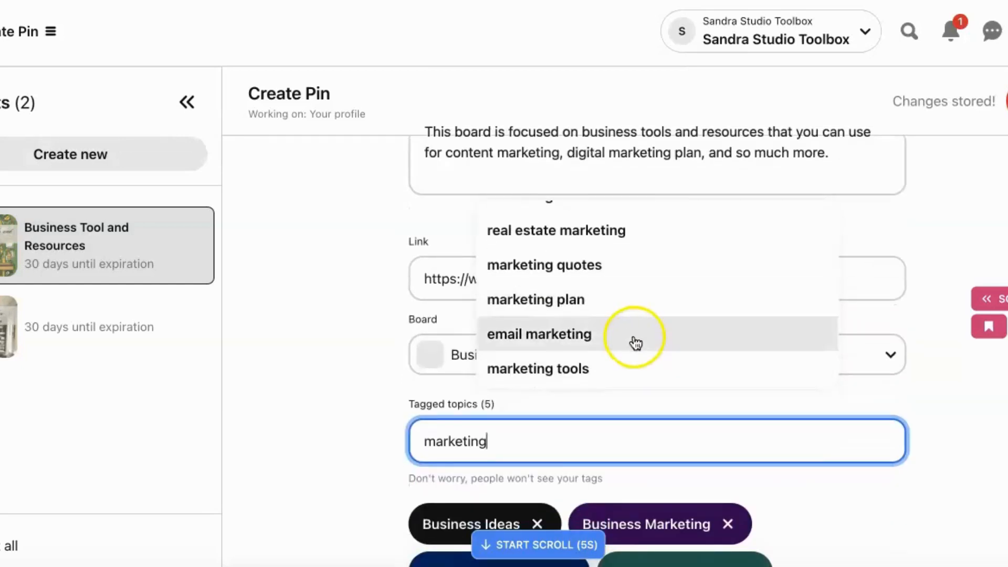
left_click(636, 342)
- Search the topic tags for "marketing" and add "marketing tools" to the Pin
left_click(553, 438)
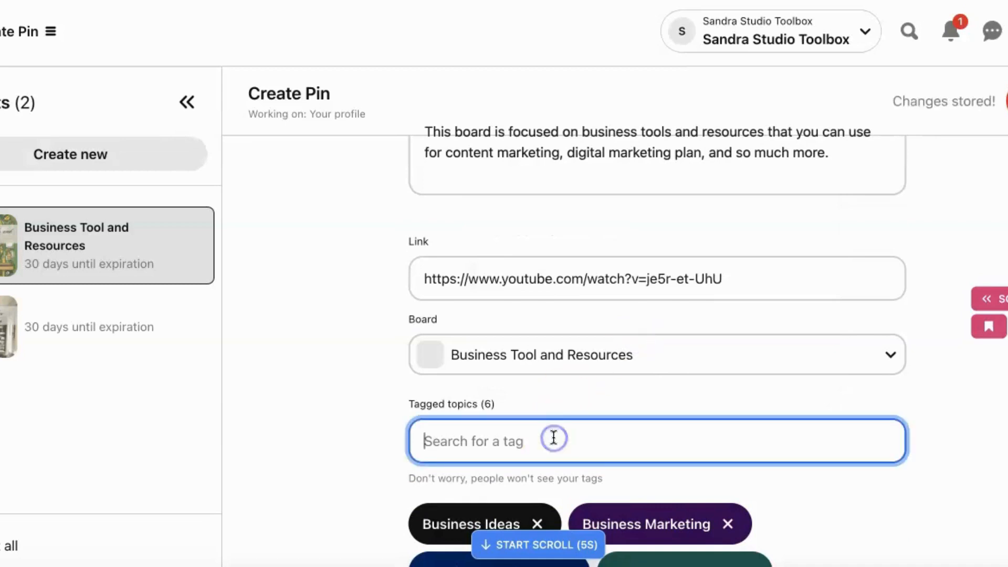
type("marketing")
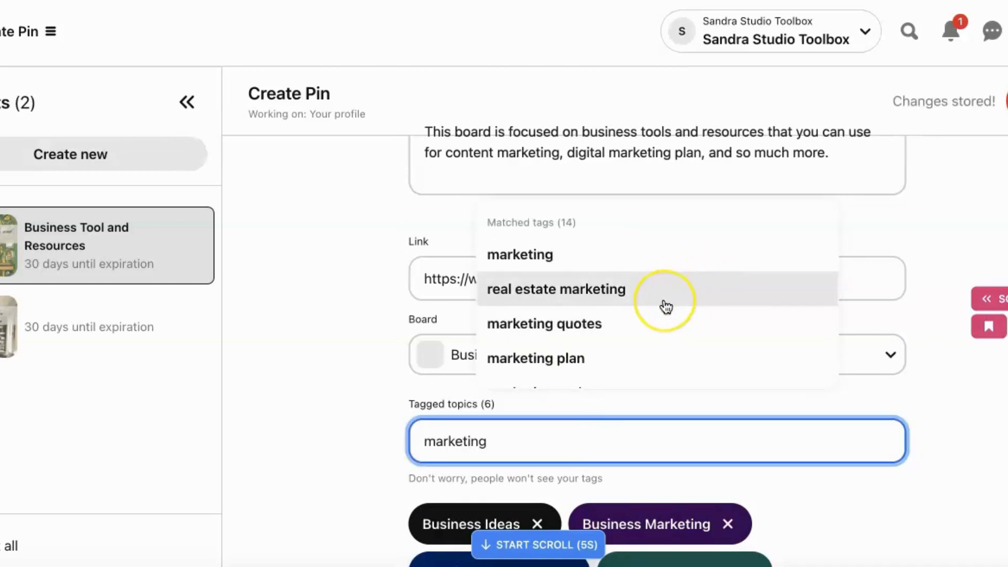
scroll(666, 307, "down", 1)
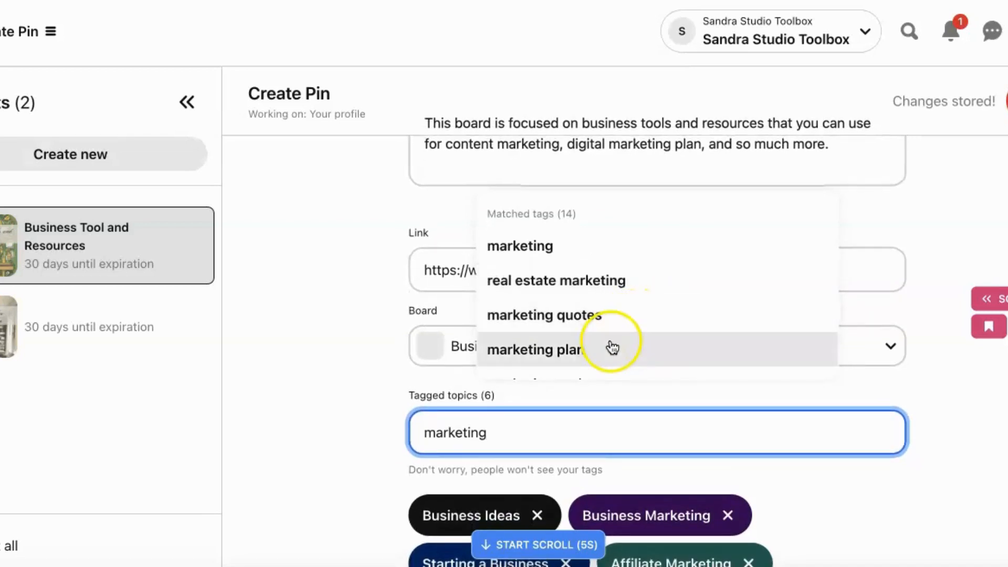
scroll(615, 347, "down", 3)
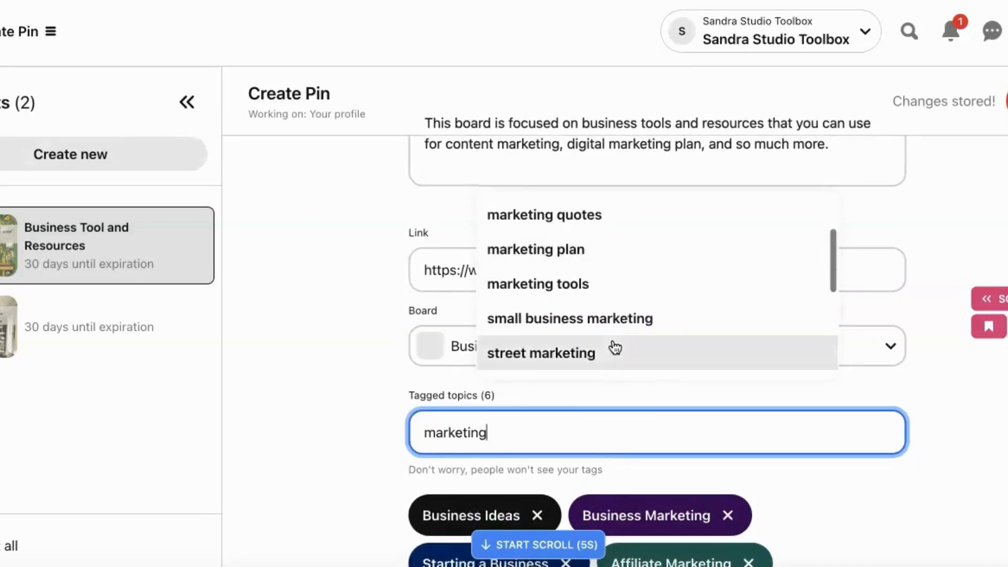
left_click(610, 292)
left_click(610, 291)
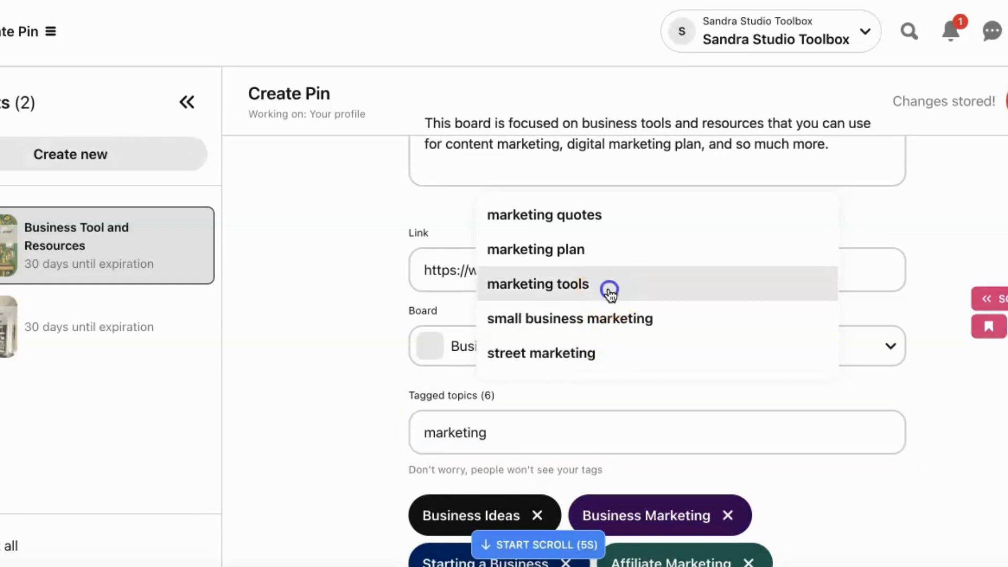
- Search the topic tags for "marketing" and add "small business marketing" to the Pin
left_click(538, 431)
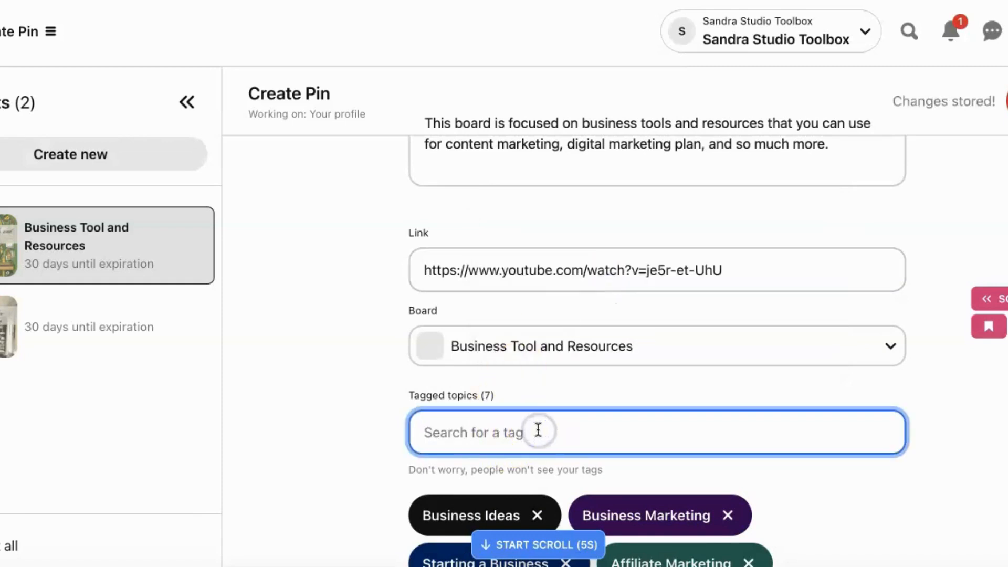
type("sma")
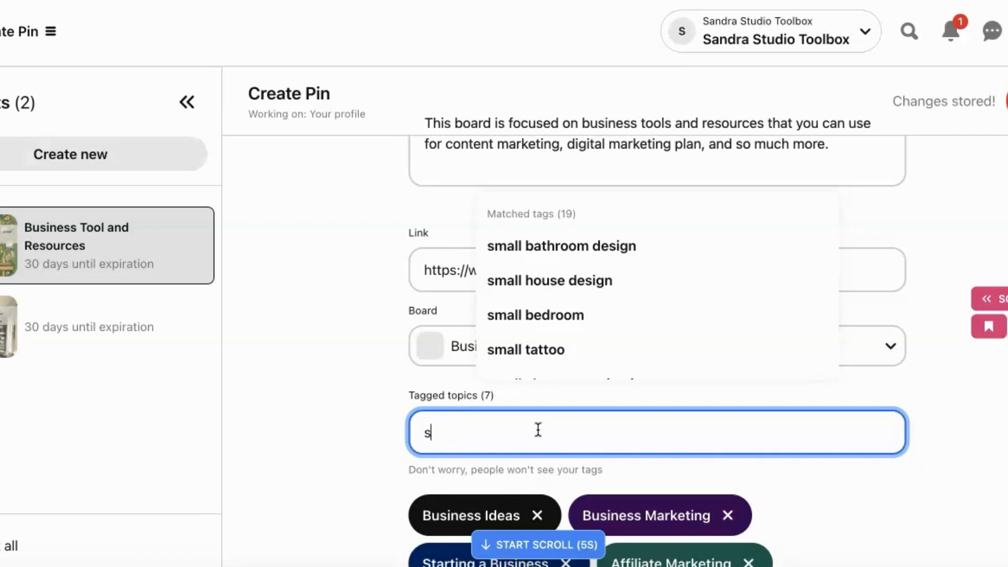
key("BackSpace")
type("marketing")
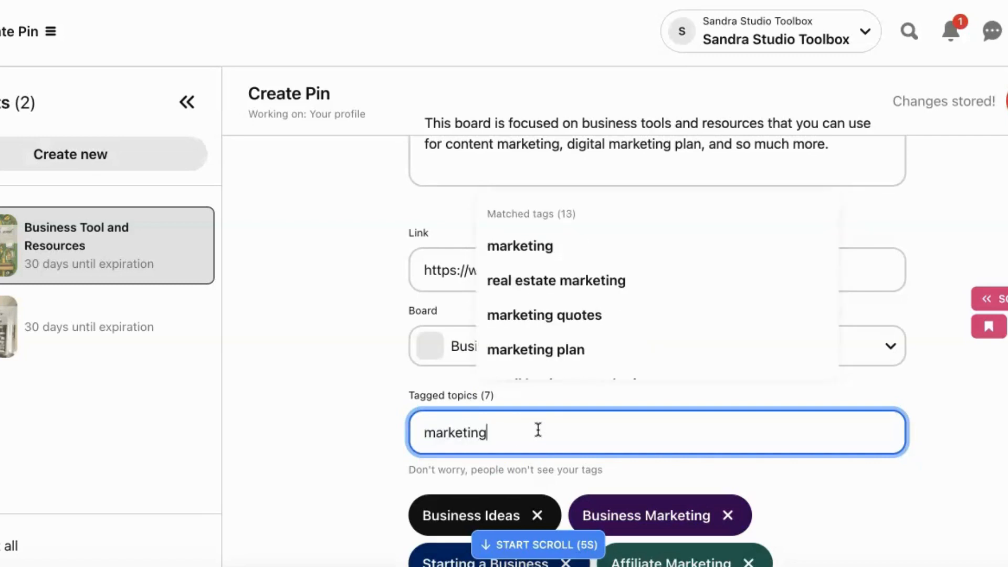
scroll(652, 349, "down", 5)
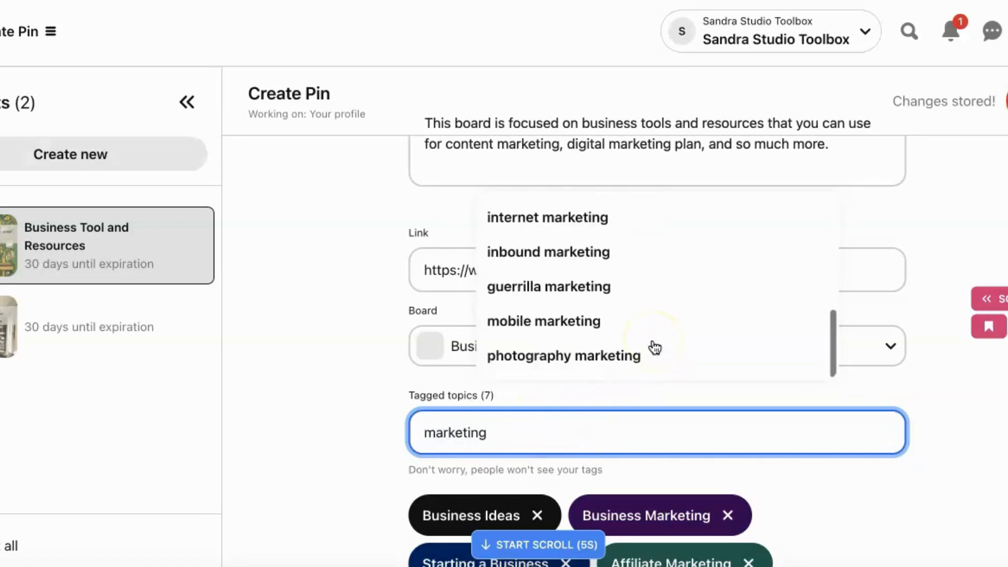
scroll(655, 347, "up", 2)
scroll(654, 347, "up", 2)
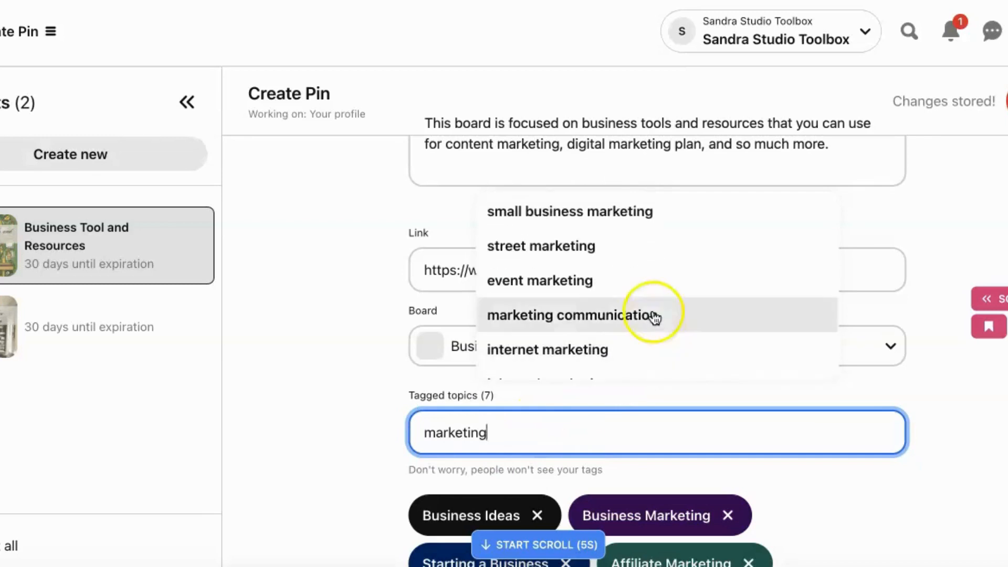
left_click(657, 220)
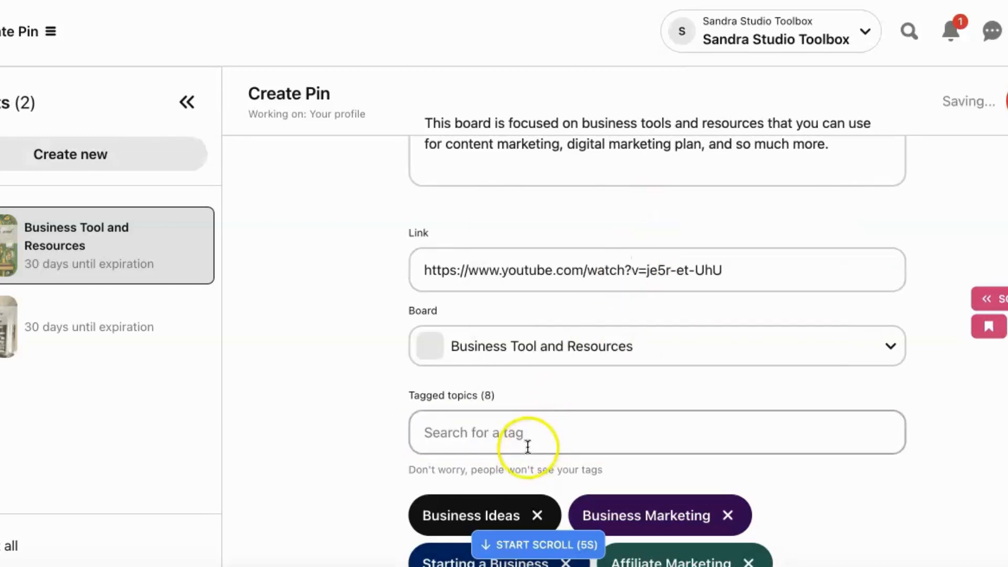
- Search the topic tags for "marketing" and add "internet marketing" to the Pin
left_click(536, 433)
type("mark")
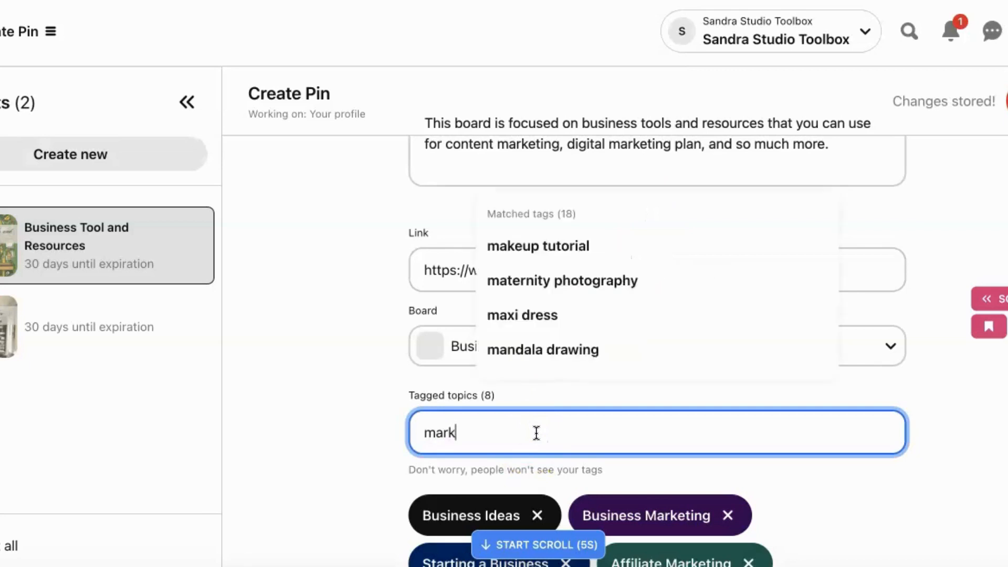
type("eting")
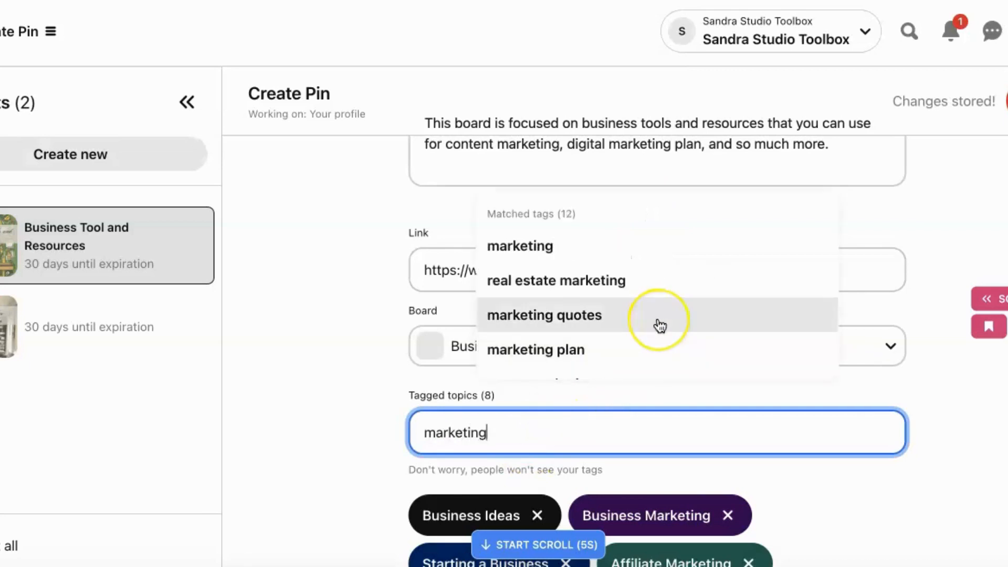
scroll(657, 323, "down", 2)
scroll(660, 325, "down", 1)
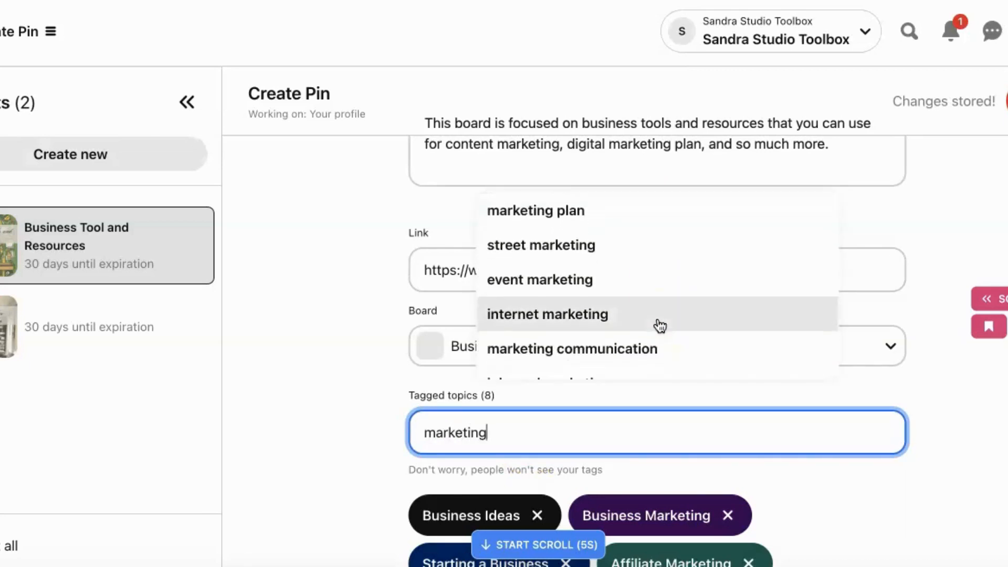
left_click(660, 325)
- Enable publishing the Pin at a later date and set the publish date to 02/20/2024
scroll(823, 433, "down", 3)
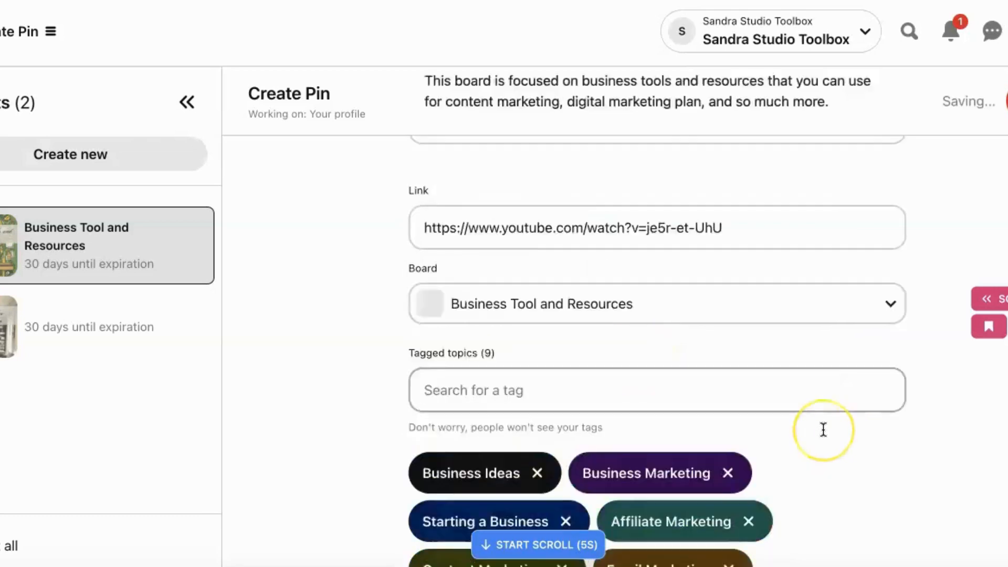
scroll(823, 430, "down", 1)
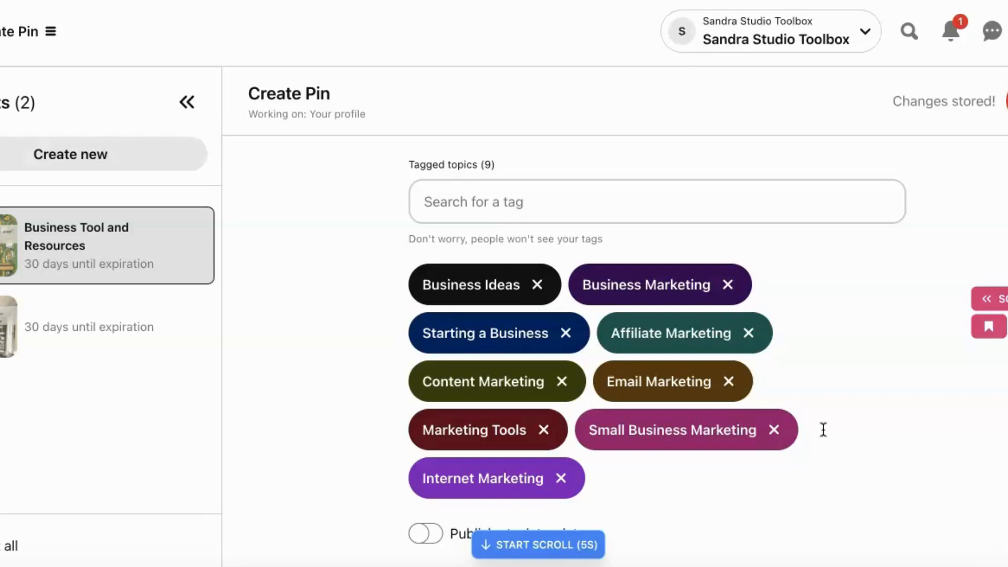
scroll(821, 427, "down", 1)
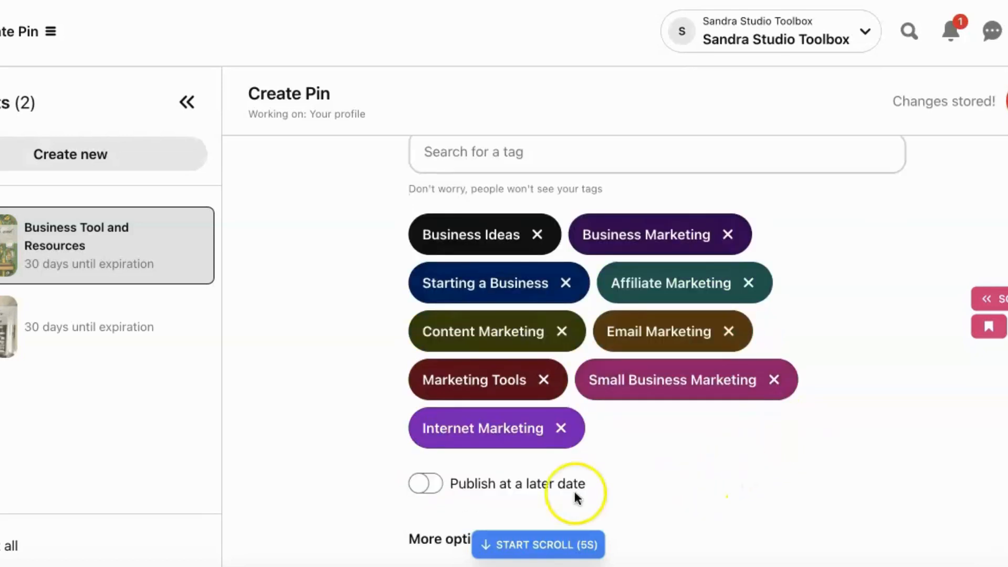
left_click(430, 485)
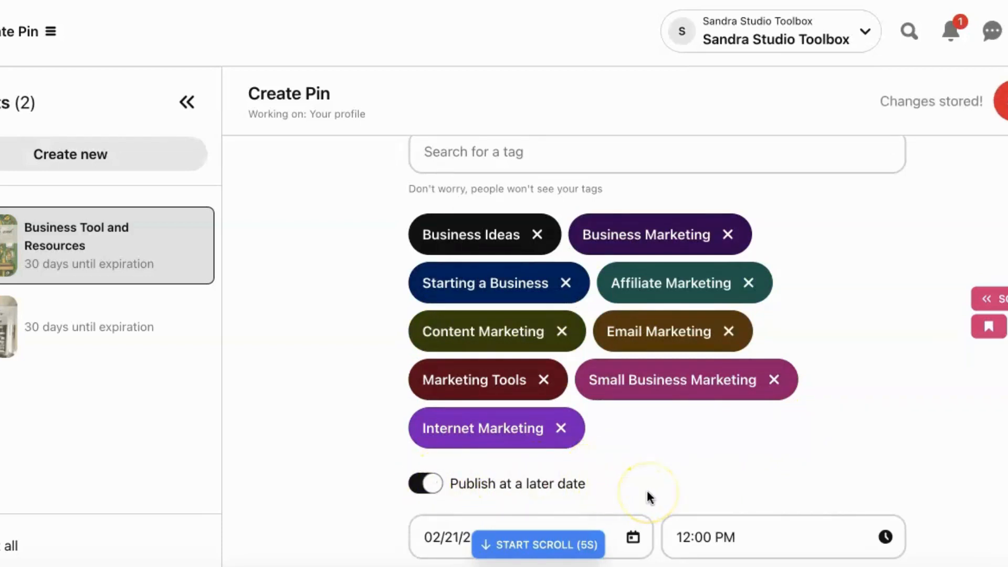
scroll(712, 483, "down", 1)
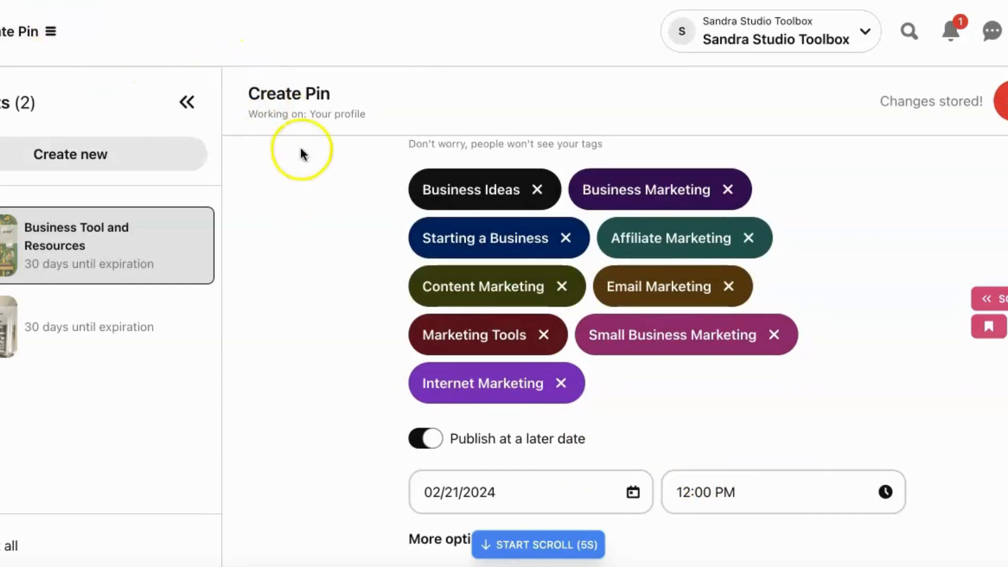
left_click(629, 505)
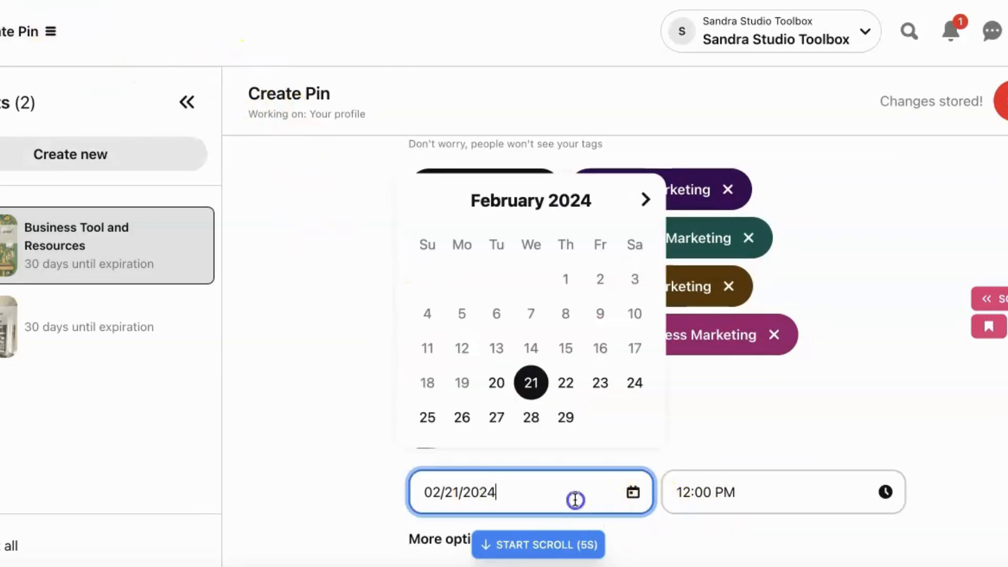
left_click(532, 386)
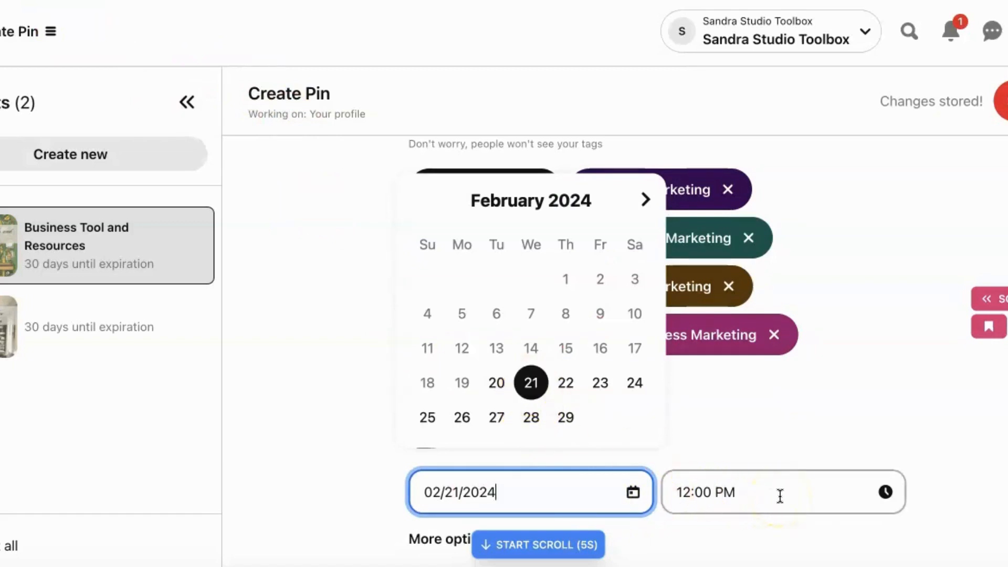
scroll(781, 496, "down", 1)
scroll(781, 497, "up", 1)
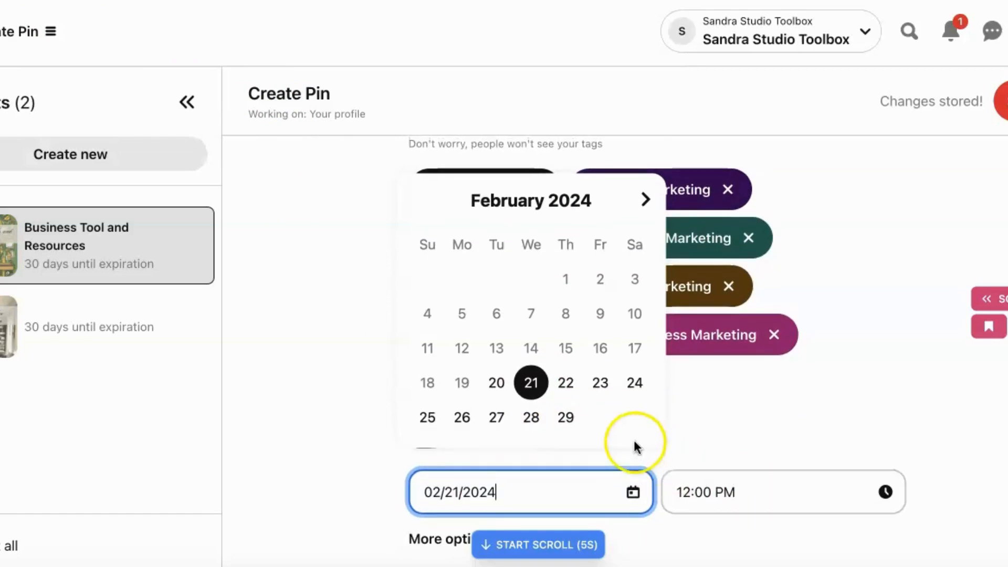
left_click(497, 384)
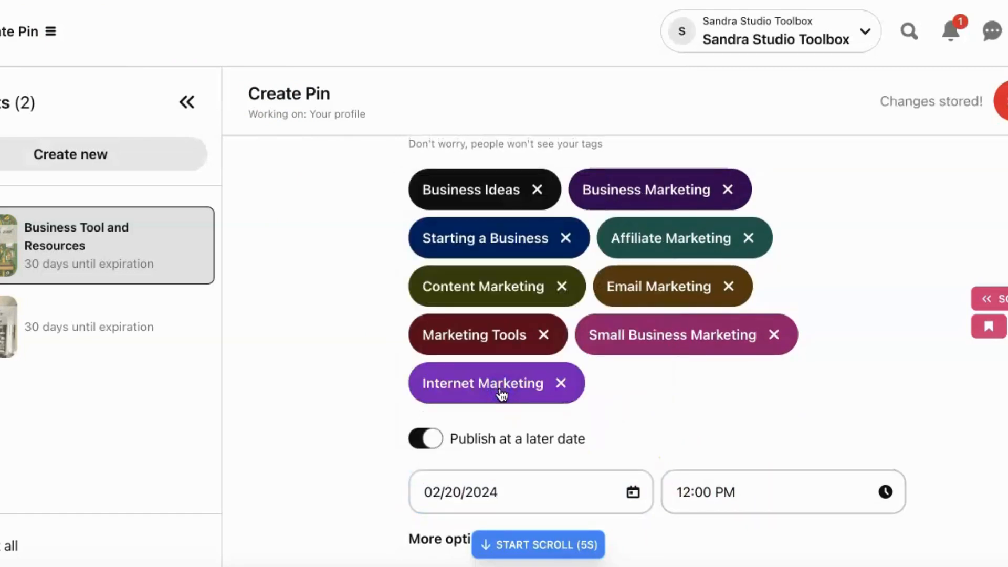
- Set the Pin's publish time to 06:00 PM
left_click(722, 491)
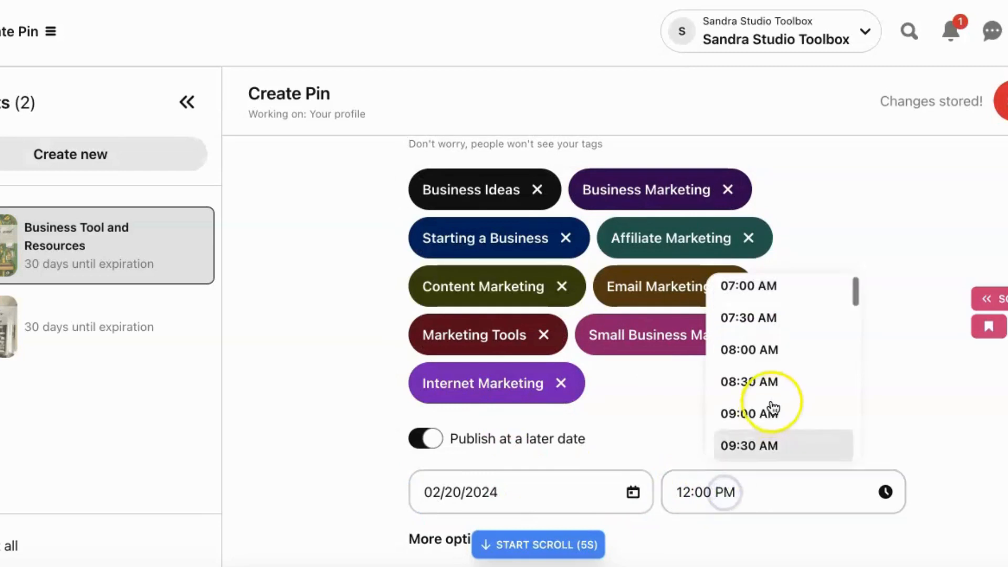
scroll(787, 412, "down", 8)
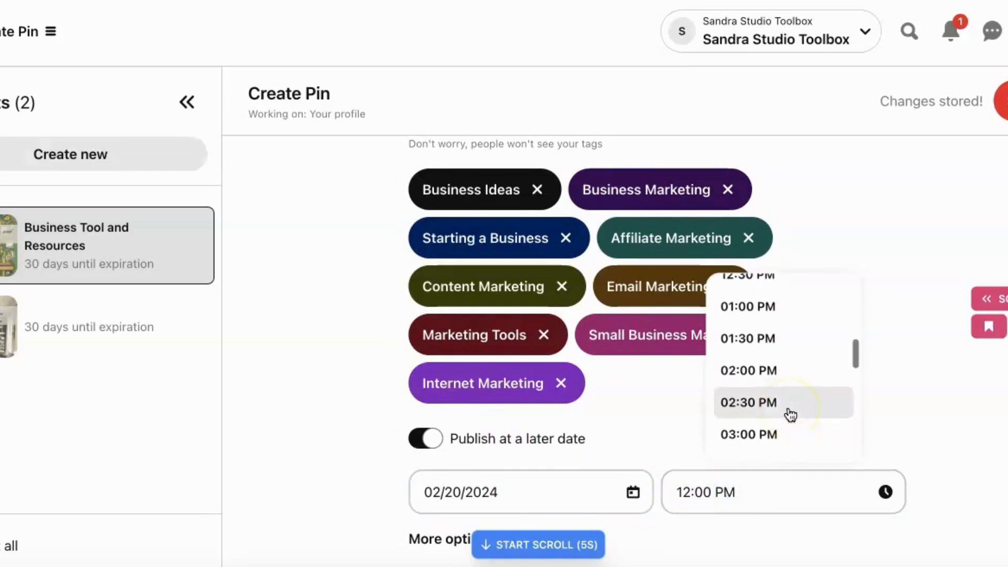
scroll(790, 416, "down", 4)
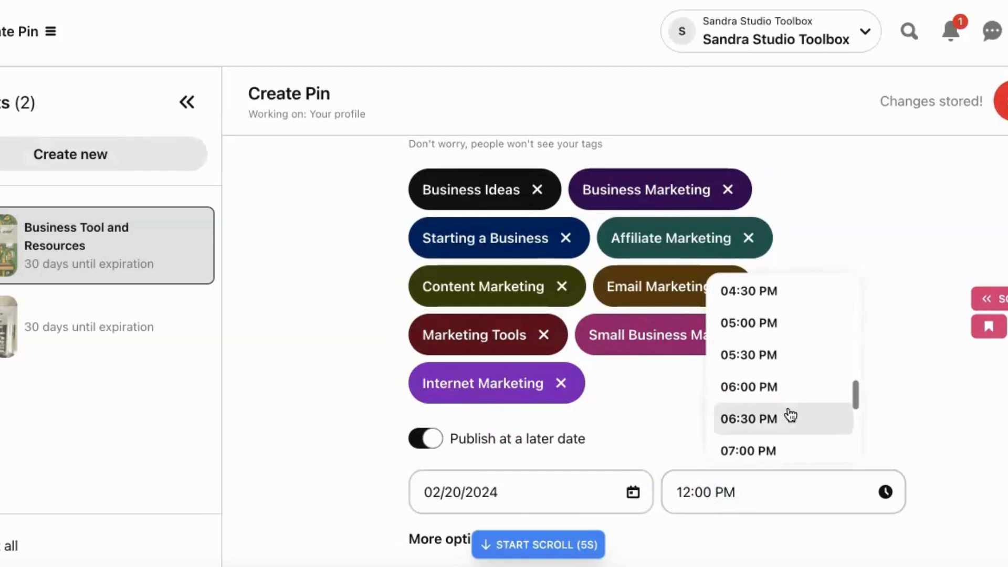
scroll(791, 416, "down", 4)
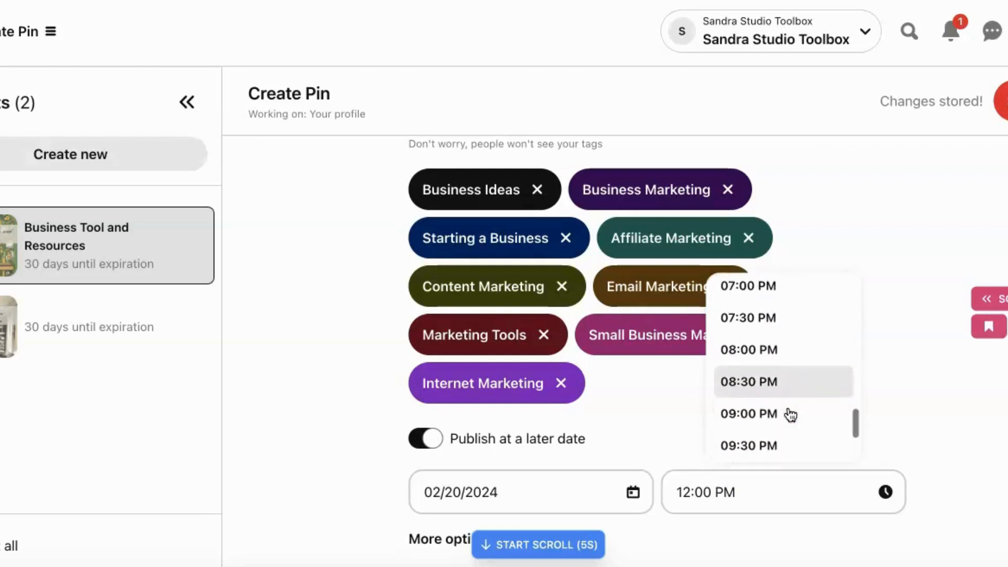
left_click(788, 401)
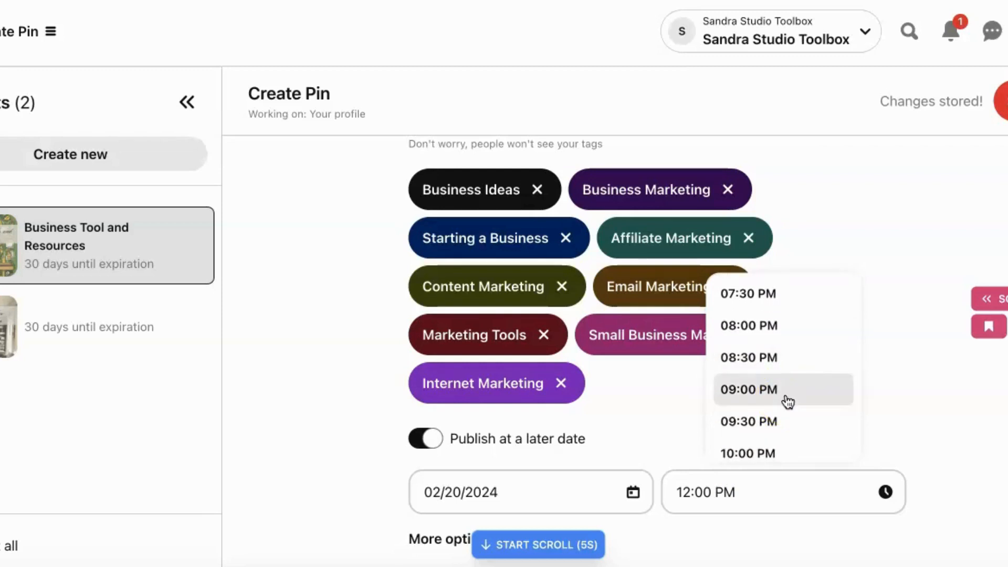
scroll(787, 402, "up", 3)
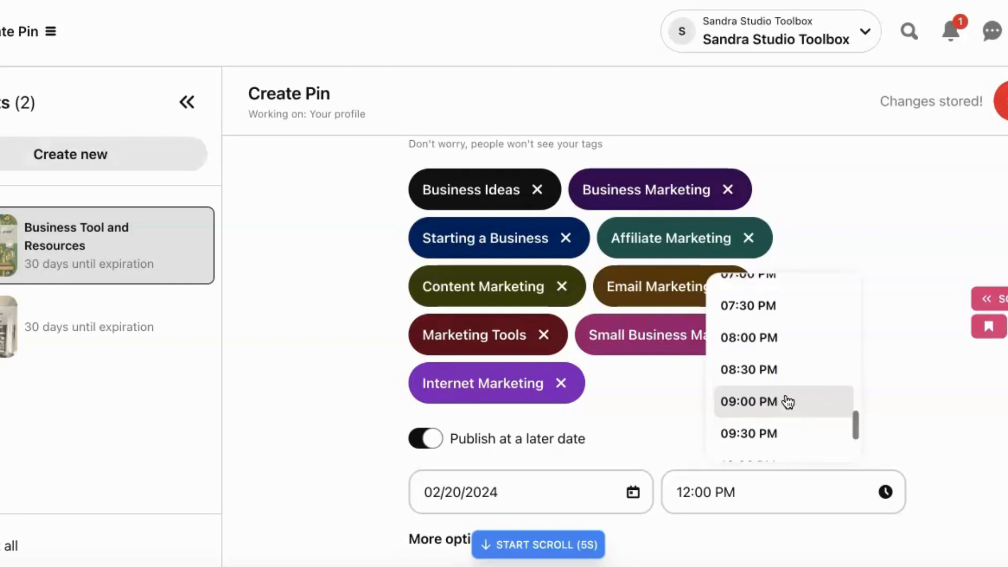
scroll(788, 402, "up", 2)
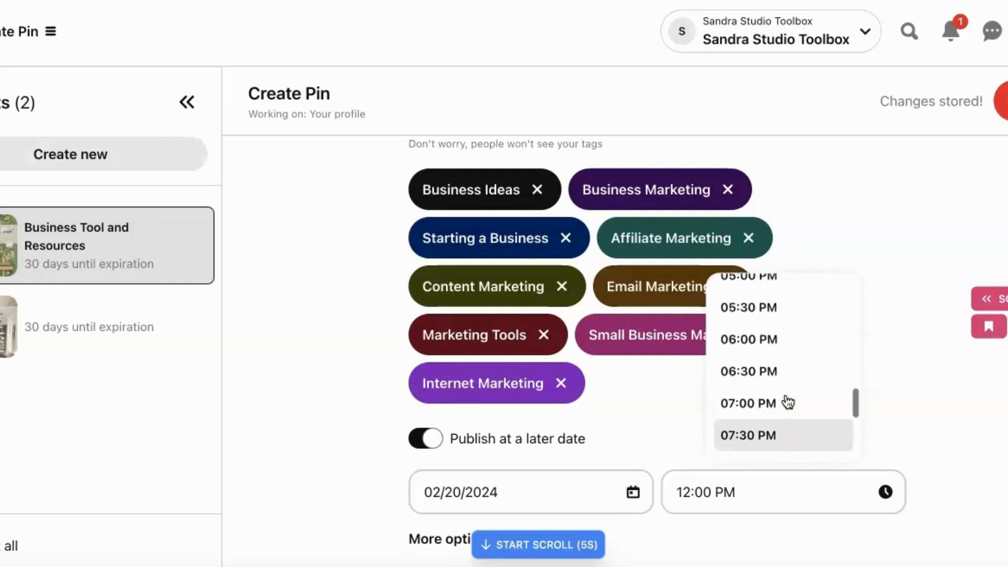
left_click(783, 349)
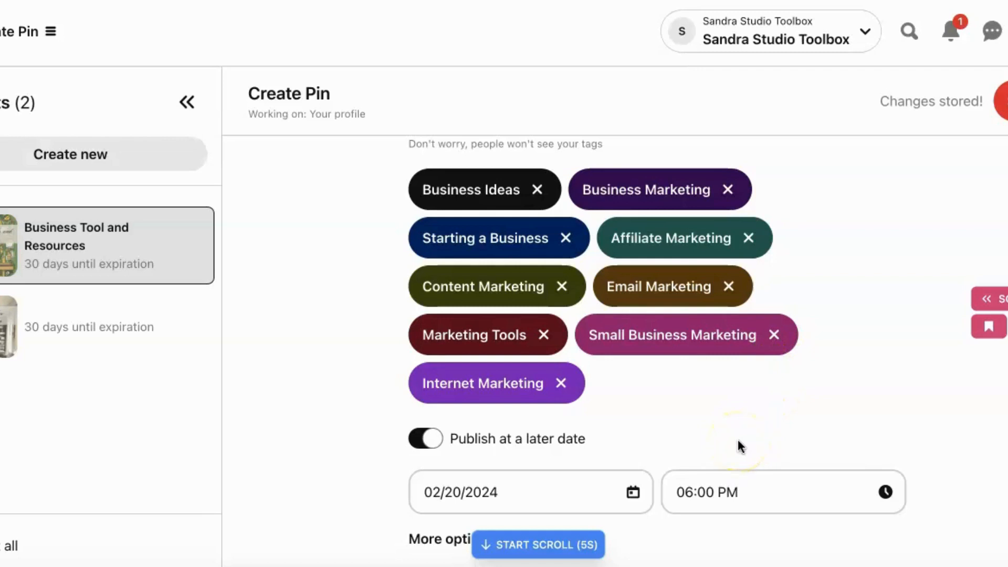
- Set the Pin's publish time to 09:00 PM and schedule the Pin
left_click(759, 492)
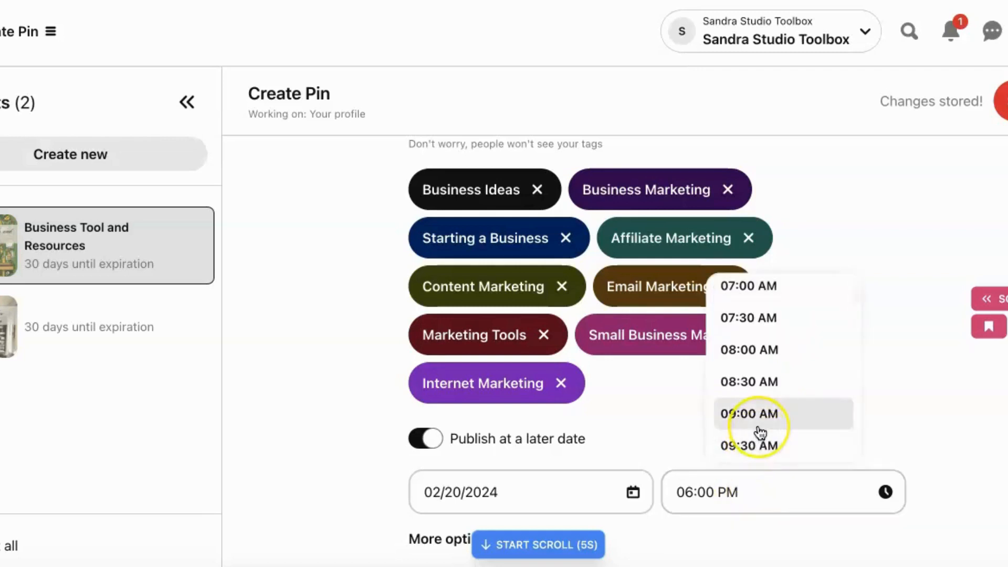
scroll(759, 436, "down", 12)
scroll(760, 434, "down", 4)
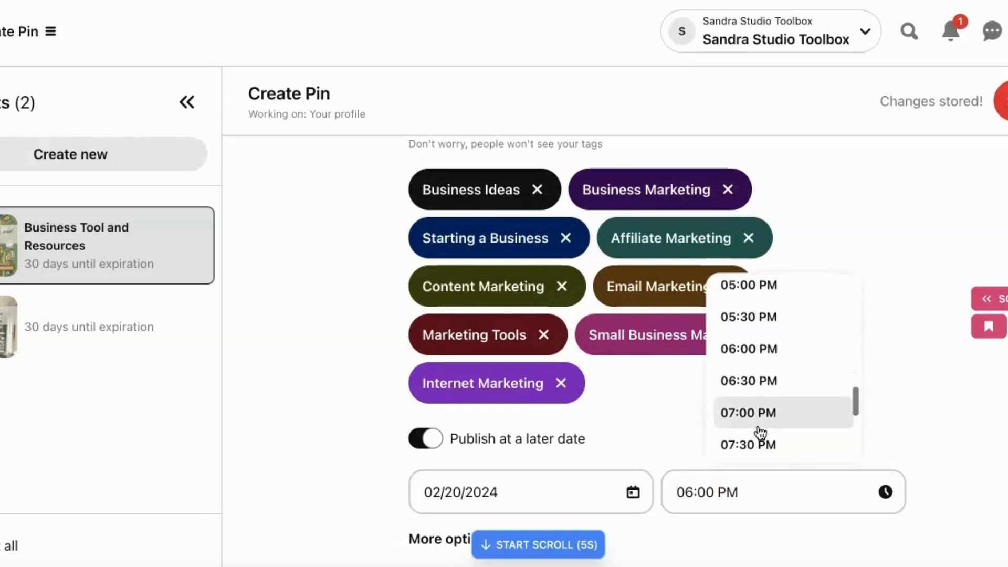
left_click(758, 427)
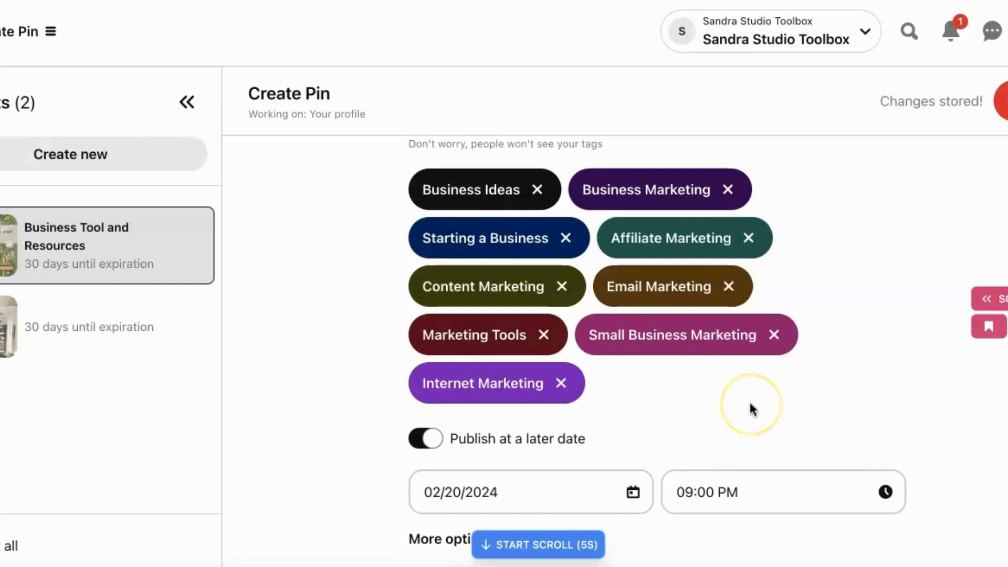
left_click(1007, 100)
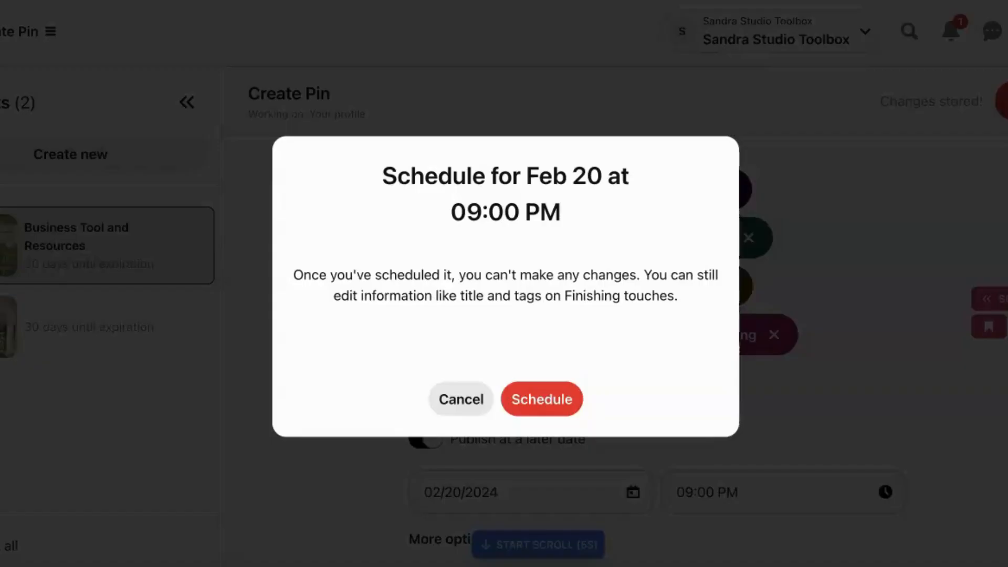
left_click(548, 401)
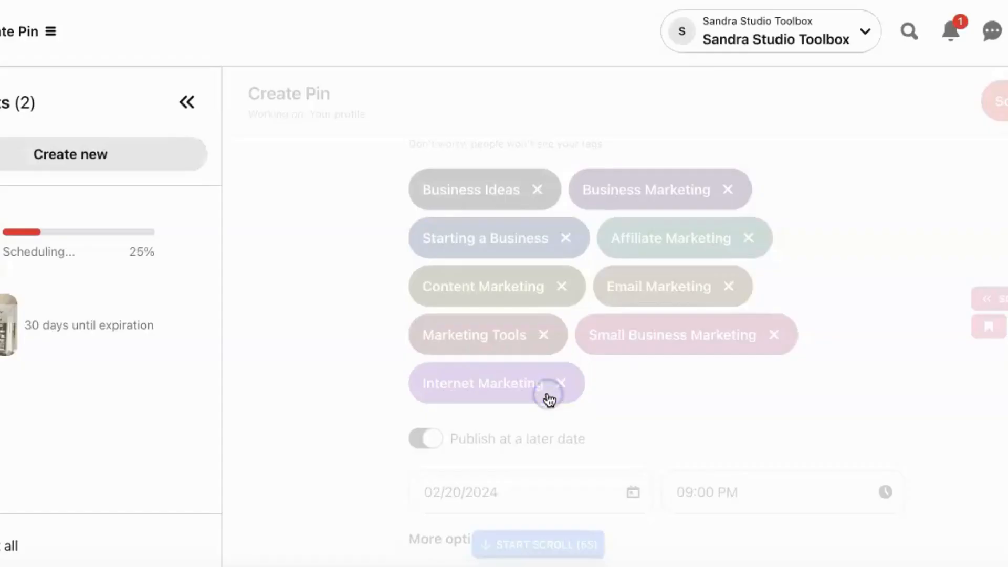